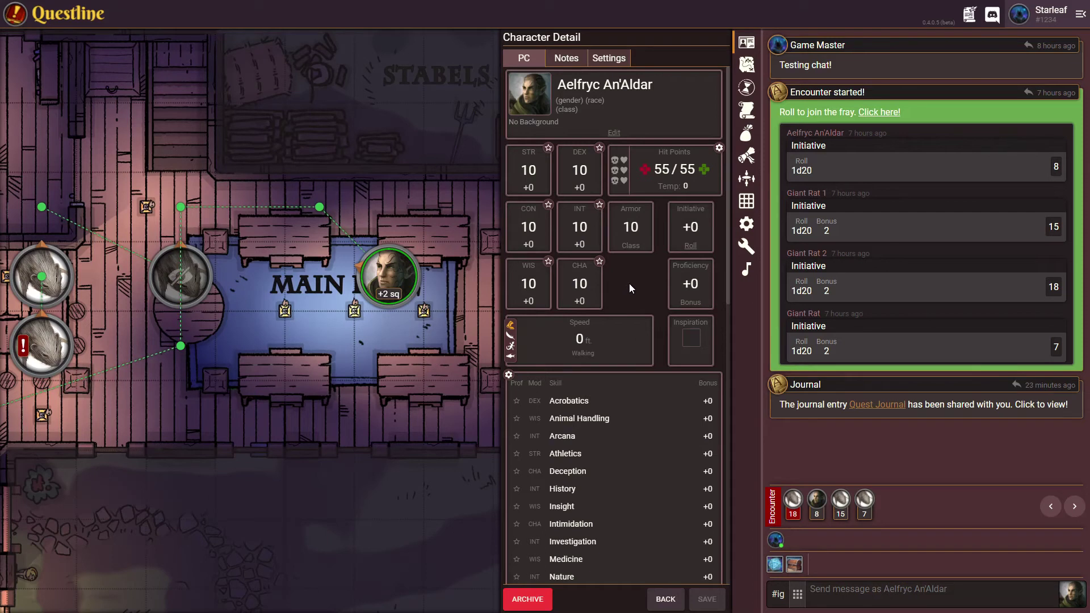
Start a new action on the player character's sheet and name it Longbow.
{"action": "scroll", "coordinate": [630, 287], "scroll_direction": "down", "scroll_amount": 1}
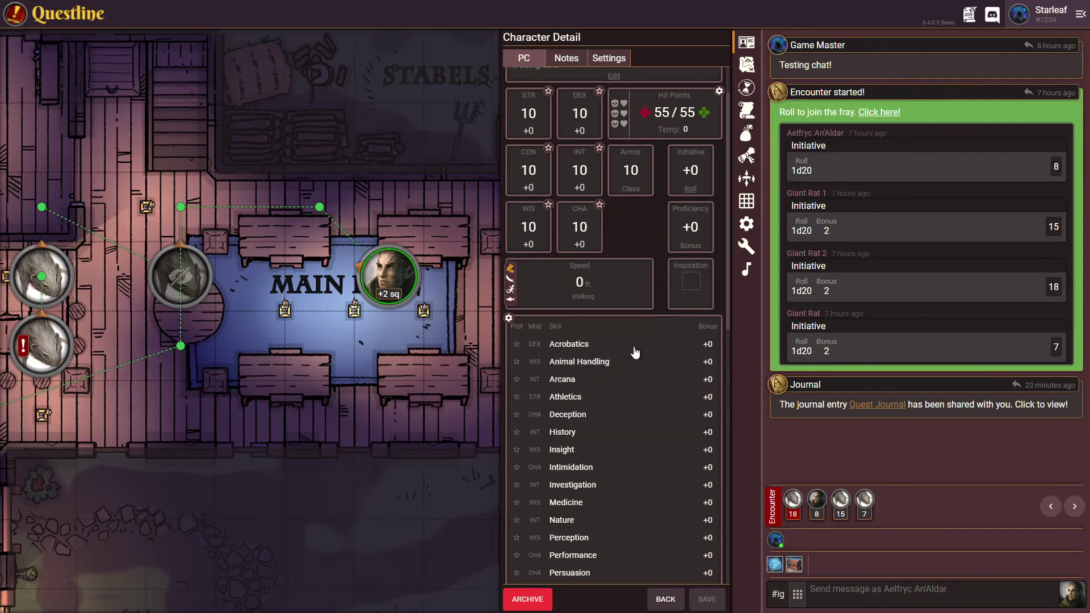
{"action": "scroll", "coordinate": [618, 270], "scroll_direction": "up", "scroll_amount": 1}
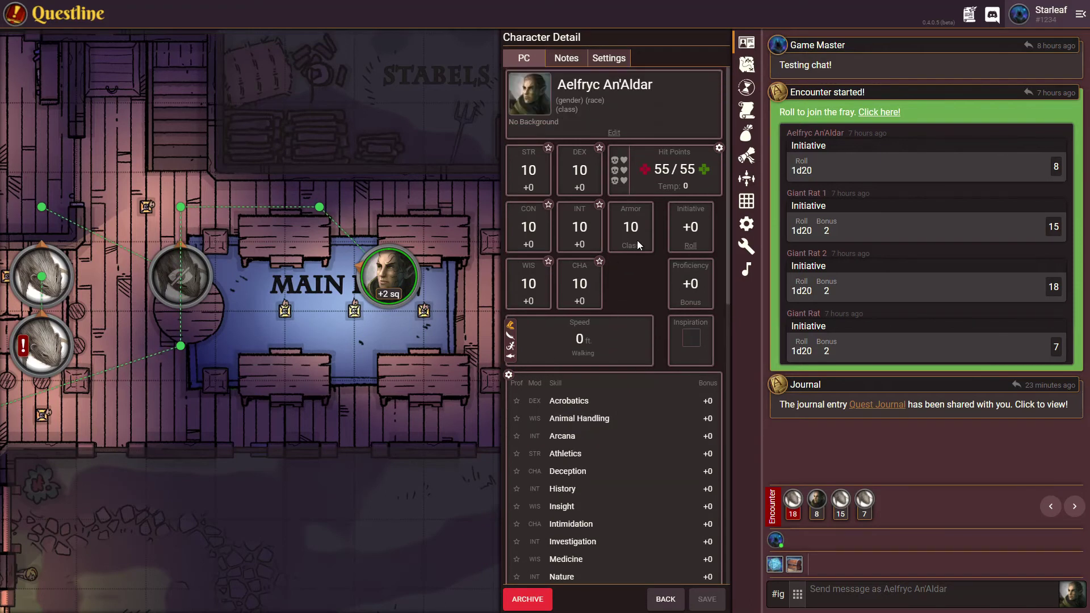
{"action": "scroll", "coordinate": [617, 295], "scroll_direction": "down", "scroll_amount": 7}
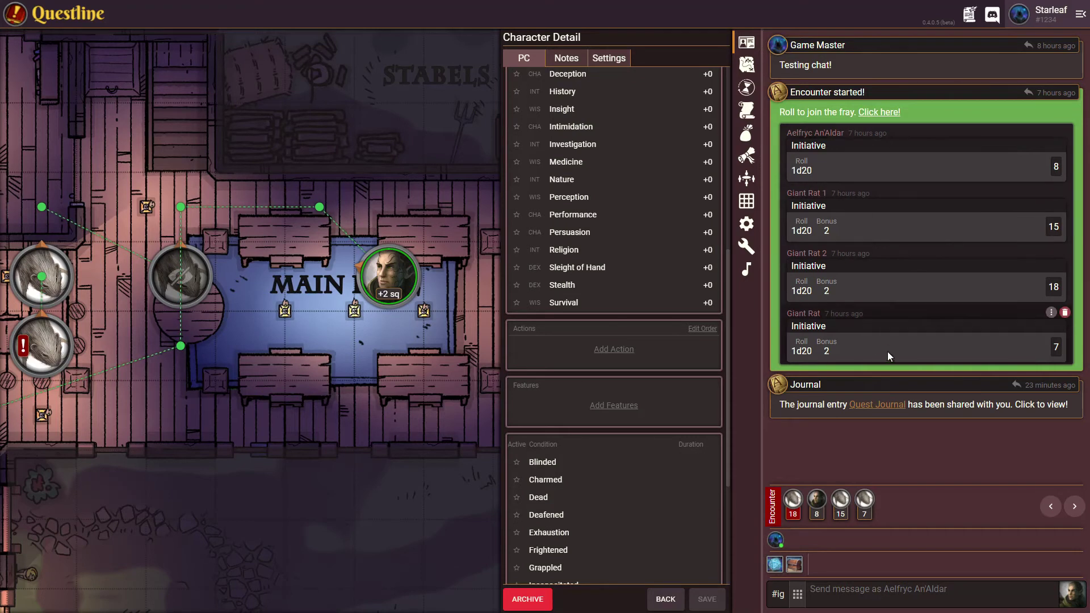
{"action": "left_click", "coordinate": [623, 351]}
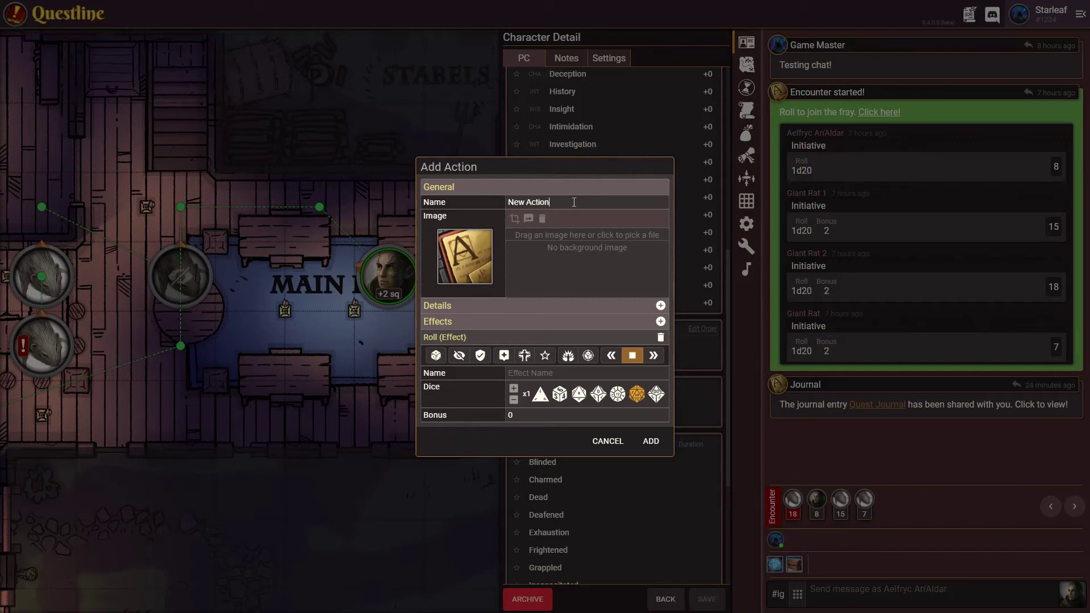
{"action": "key", "text": "ctrl+a"}
{"action": "type", "text": "Longbow"}
Add the Range, d20 Action Type and Description details to the Longbow action.
{"action": "left_click", "coordinate": [660, 305]}
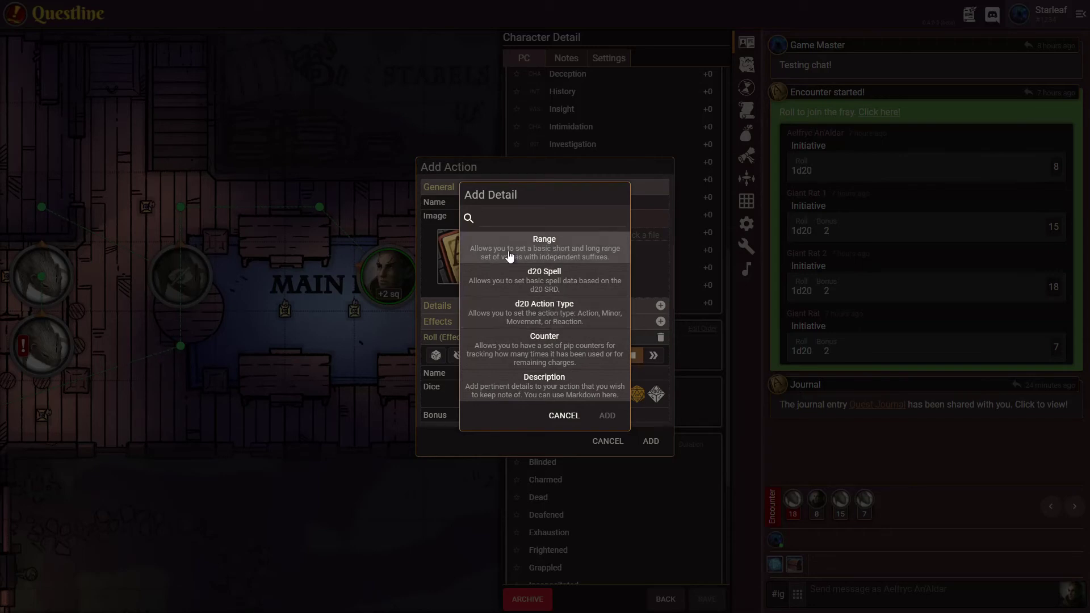
{"action": "left_click", "coordinate": [551, 245]}
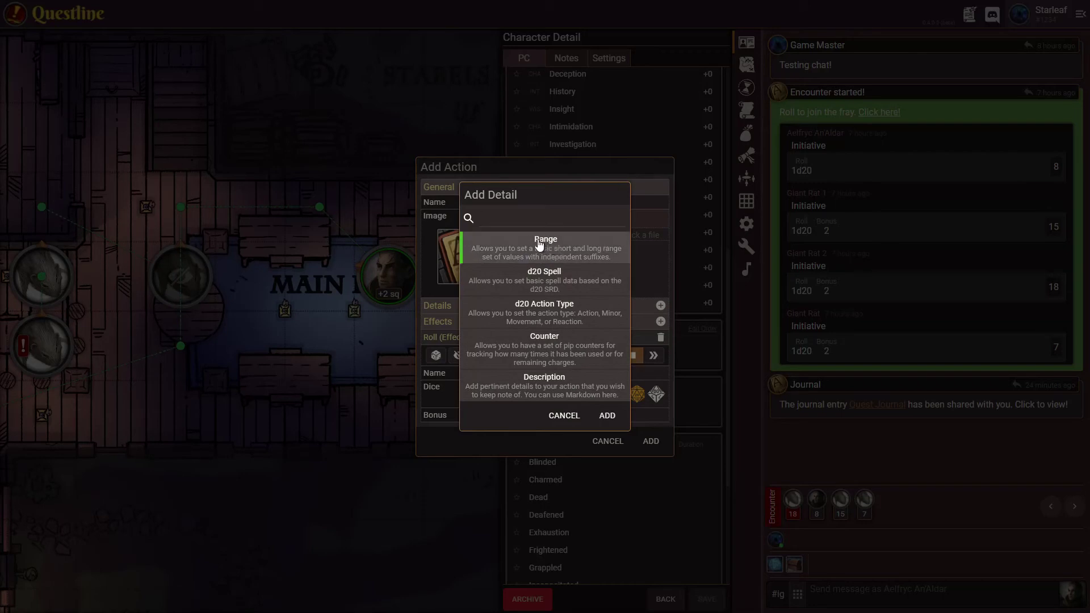
{"action": "left_click", "coordinate": [554, 315]}
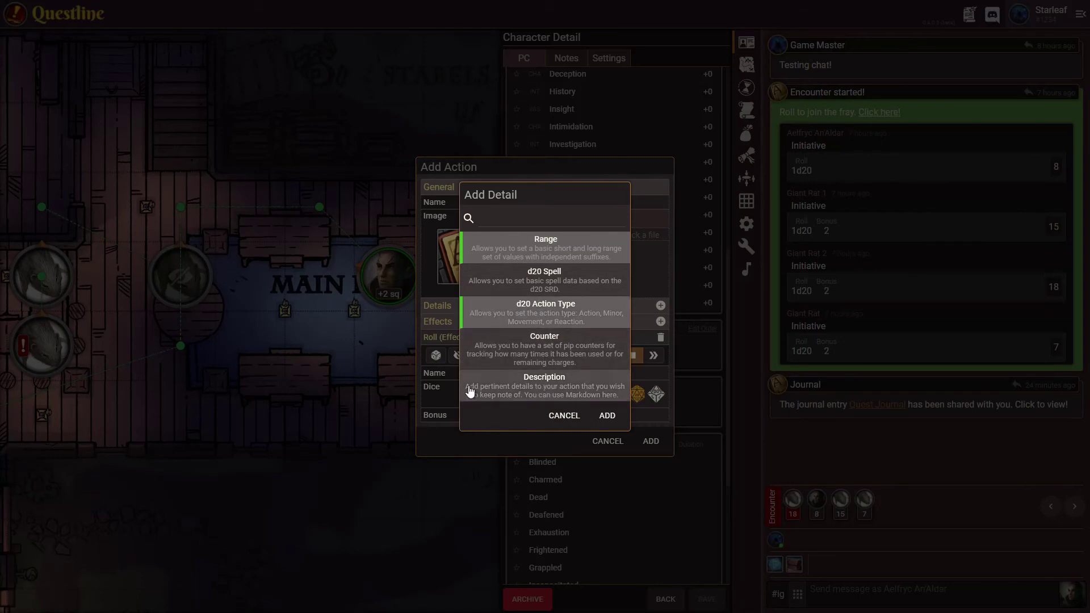
{"action": "left_click", "coordinate": [548, 394]}
{"action": "left_click", "coordinate": [607, 417]}
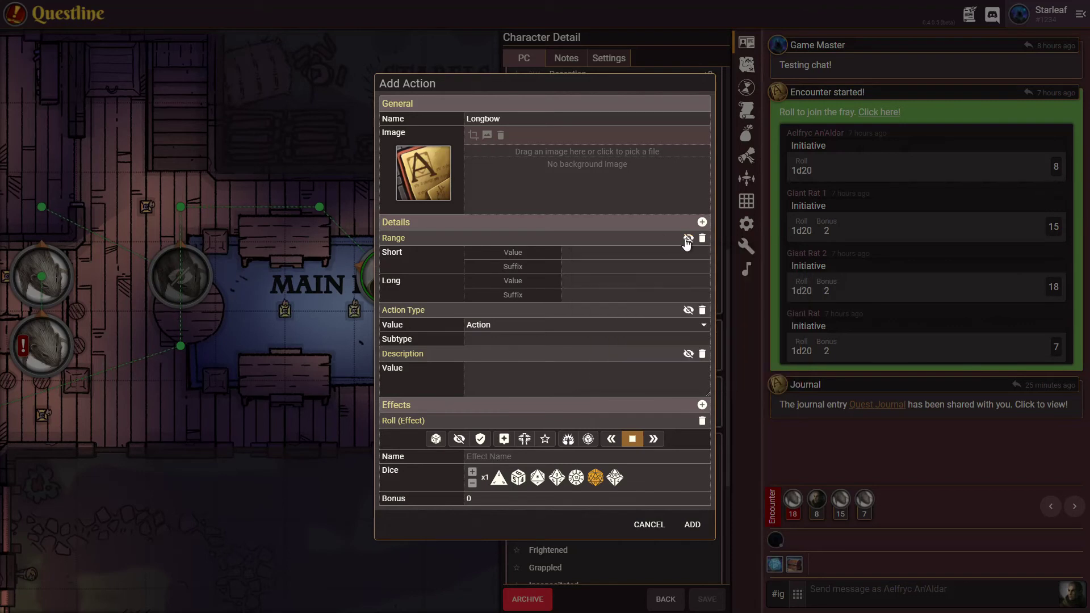
Make the Range, Action Type and Description details visible and set the range to 120 ft short and 300 ft long.
{"action": "left_click", "coordinate": [689, 239]}
{"action": "left_click", "coordinate": [688, 311]}
{"action": "left_click", "coordinate": [689, 311]}
{"action": "left_click", "coordinate": [689, 354]}
{"action": "type", "text": "120"}
{"action": "type", "text": "300"}
{"action": "type", "text": "ft"}
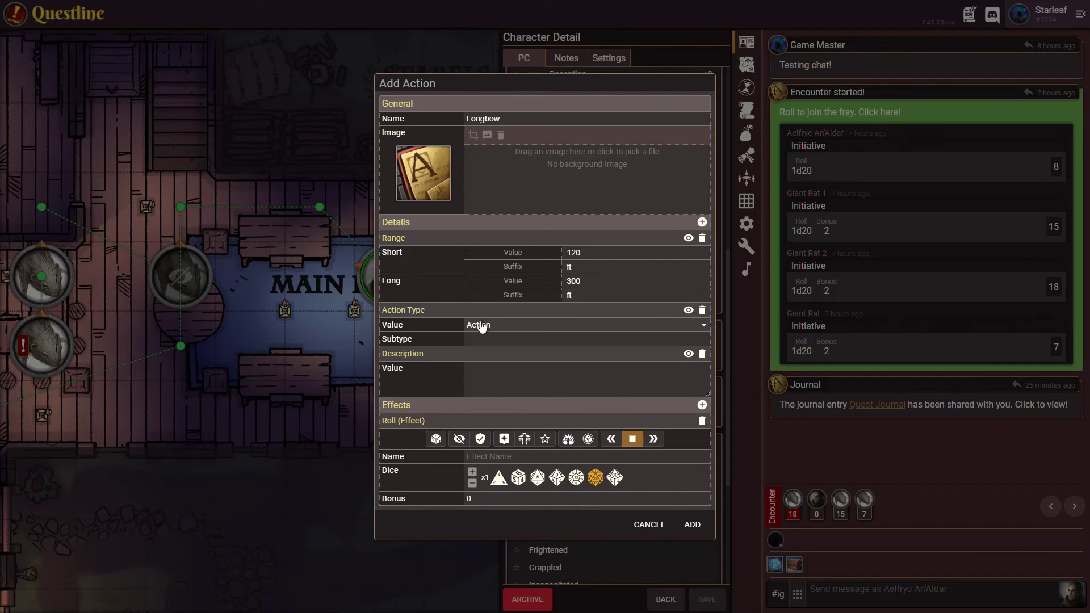
Keep the action type as Action, set its subtype to Ranged Attack and describe it as "Pew pew".
{"action": "left_click", "coordinate": [498, 329]}
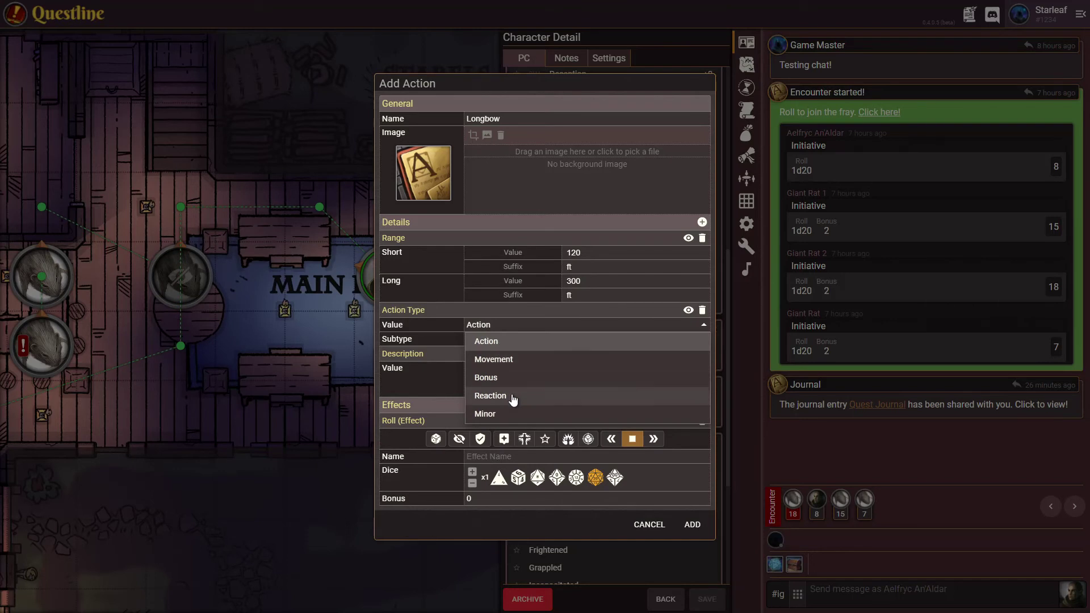
{"action": "left_click", "coordinate": [513, 347]}
{"action": "left_click", "coordinate": [509, 339]}
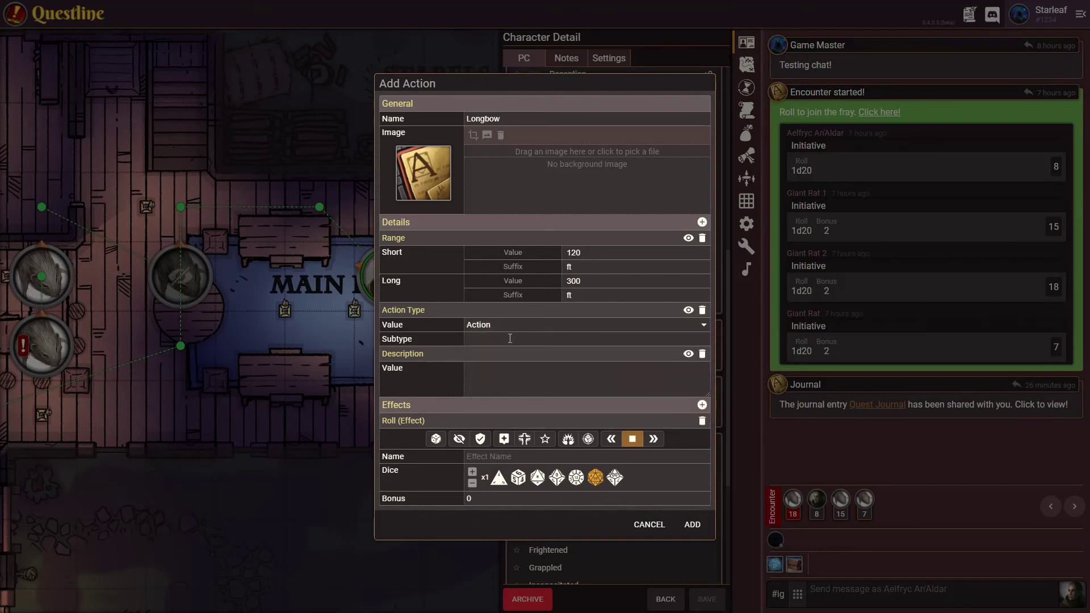
{"action": "type", "text": "L"}
{"action": "type", "text": "Ranged Att"}
{"action": "type", "text": "ack"}
{"action": "type", "text": "P"}
{"action": "type", "text": "ew pew"}
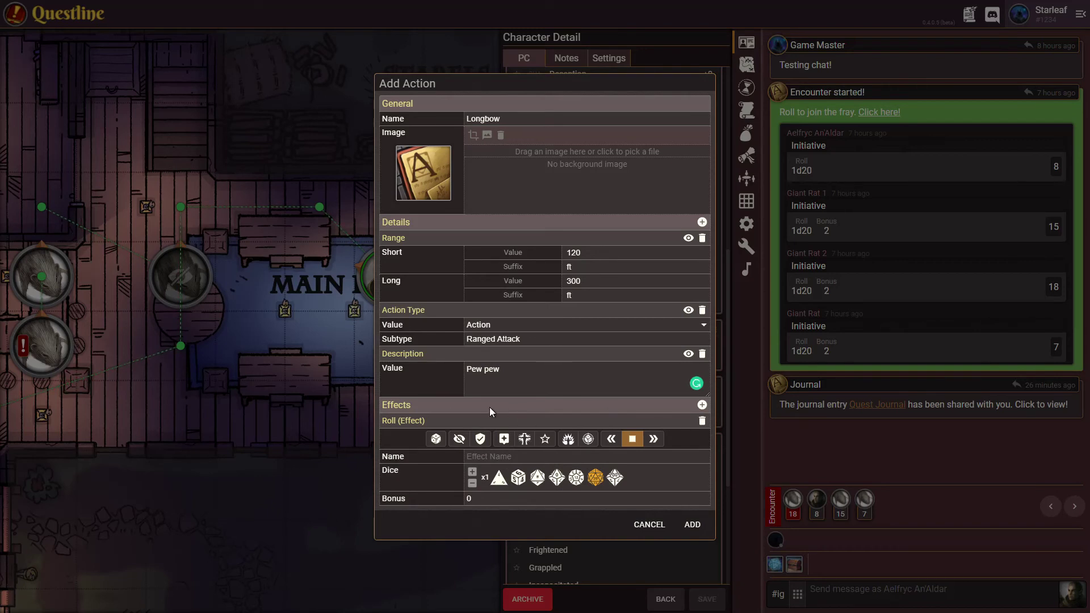
Add a second roll effect to the action and name the first roll Attack.
{"action": "left_click", "coordinate": [703, 405]}
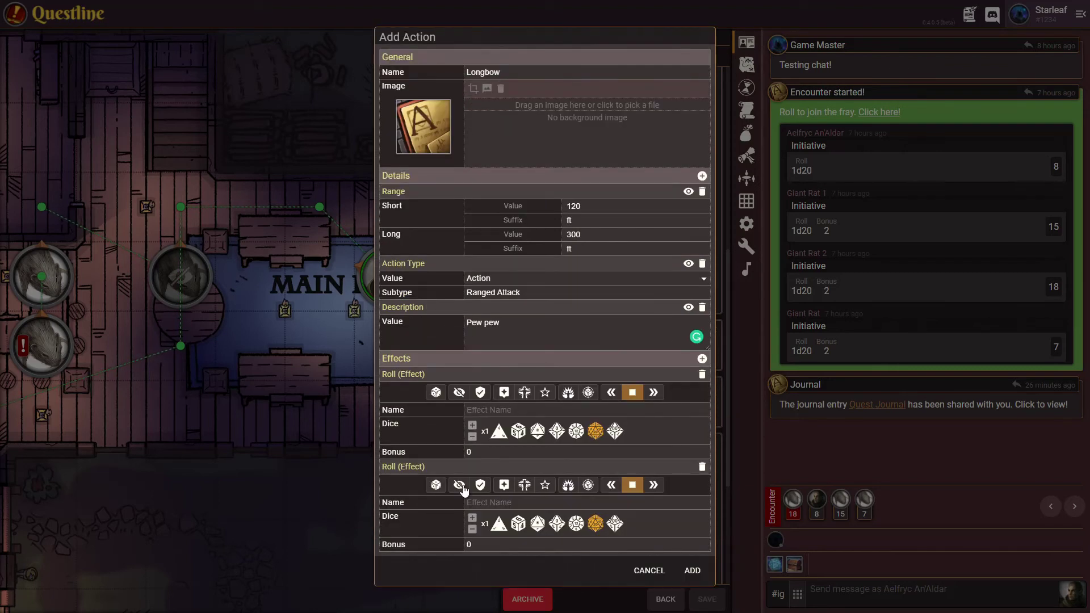
{"action": "left_click", "coordinate": [503, 410]}
{"action": "type", "text": "Attack"}
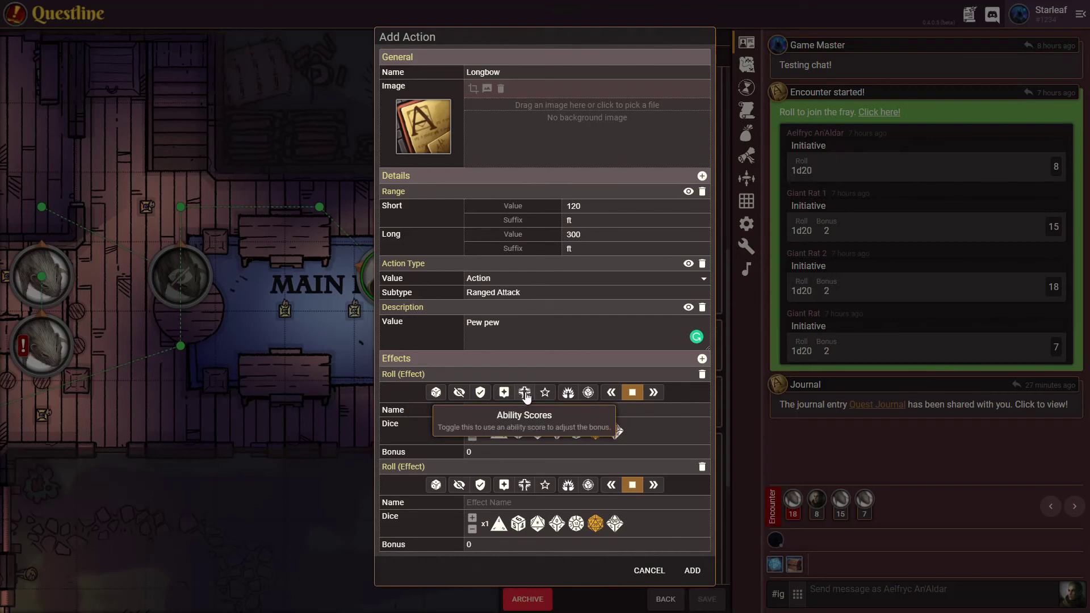
{"action": "left_click", "coordinate": [569, 394]}
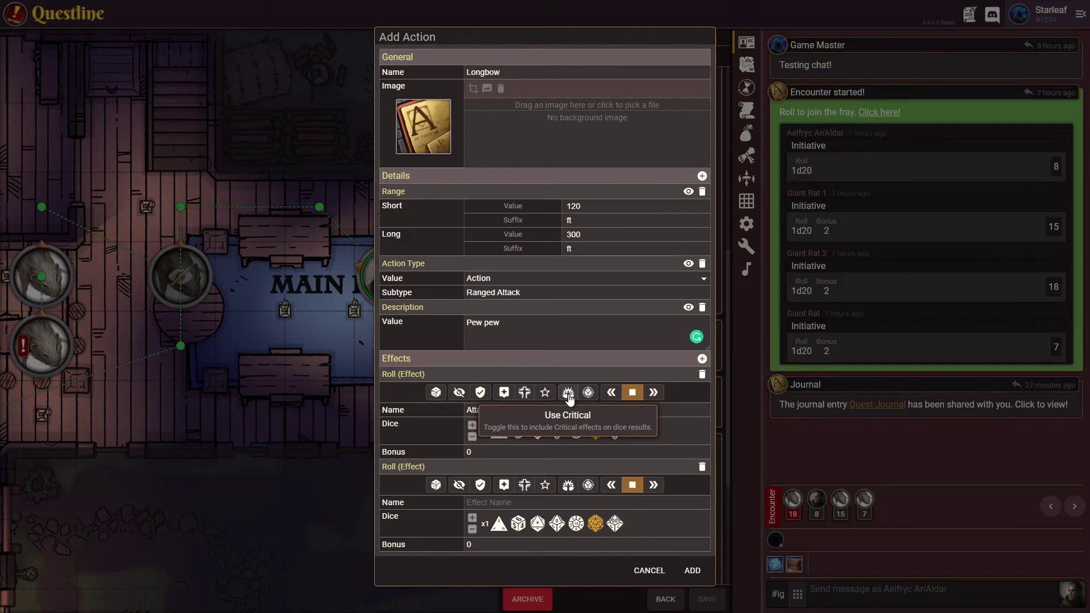
{"action": "left_click", "coordinate": [570, 397]}
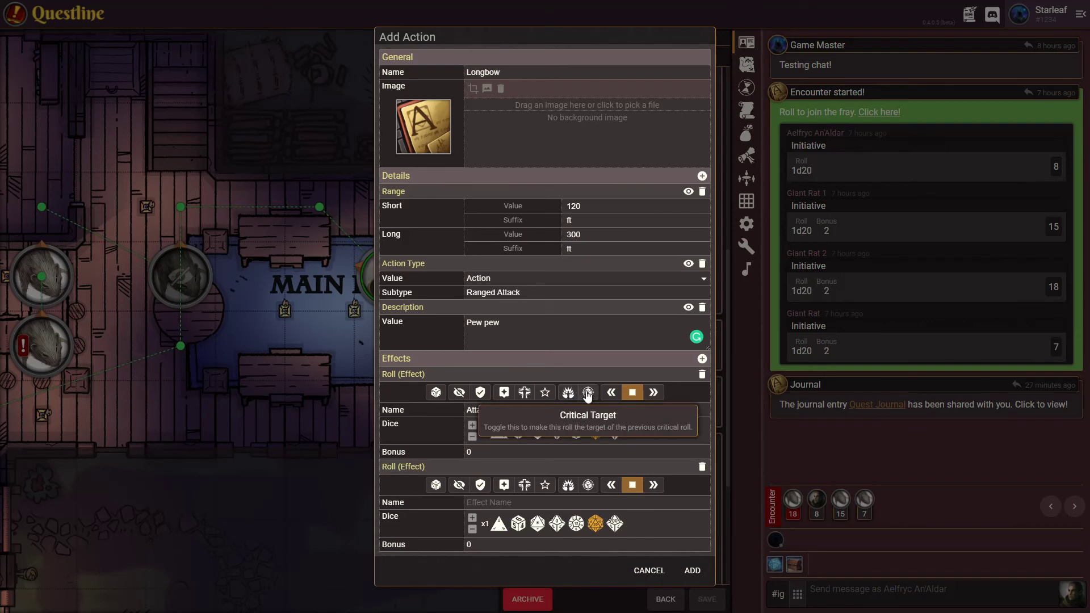
{"action": "left_click", "coordinate": [591, 395]}
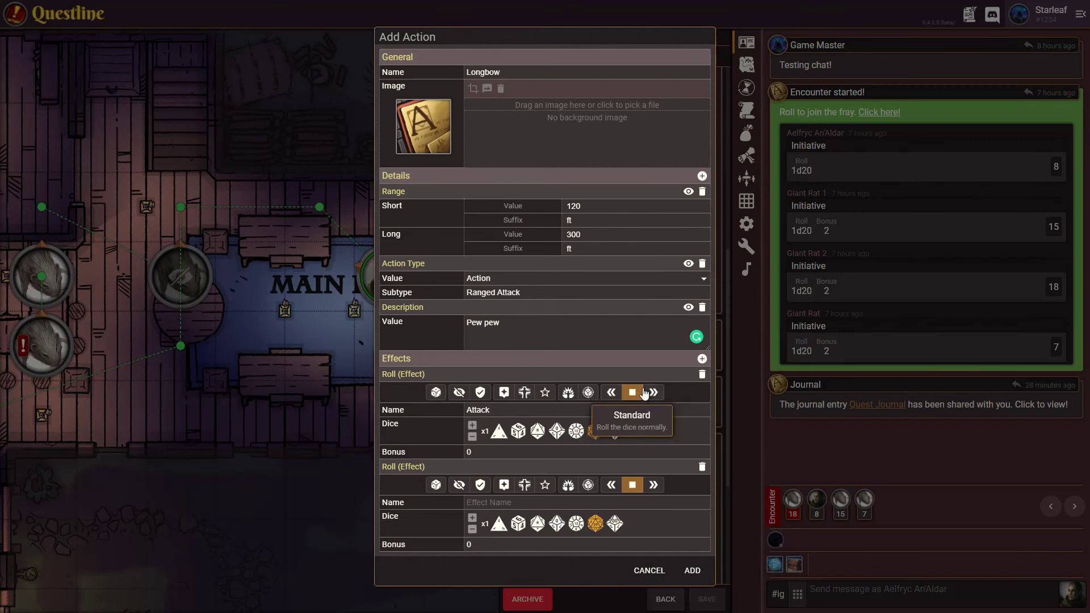
{"action": "left_click", "coordinate": [511, 404]}
{"action": "type", "text": "Attack"}
Enable ability score, proficiency and critical for the Attack roll, choosing Dexterity and Full proficiency.
{"action": "left_click", "coordinate": [525, 392]}
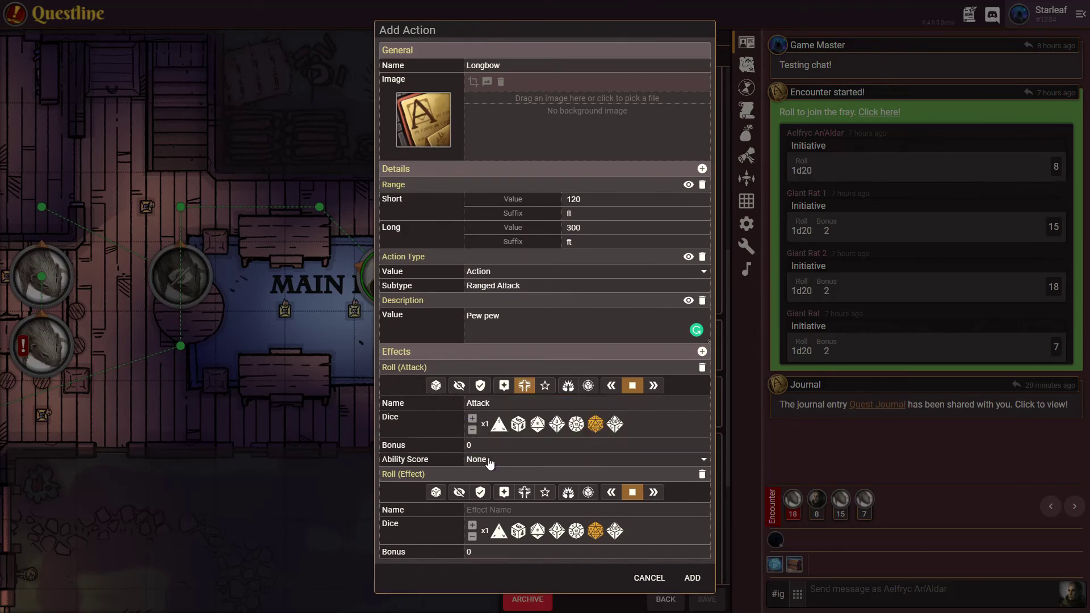
{"action": "left_click", "coordinate": [545, 387]}
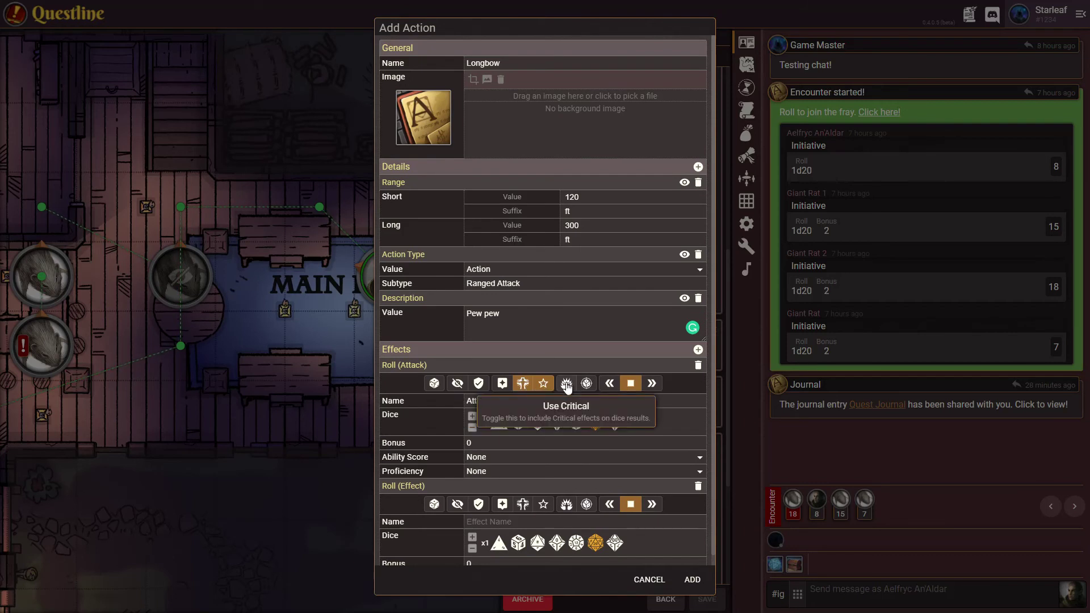
{"action": "left_click", "coordinate": [566, 385]}
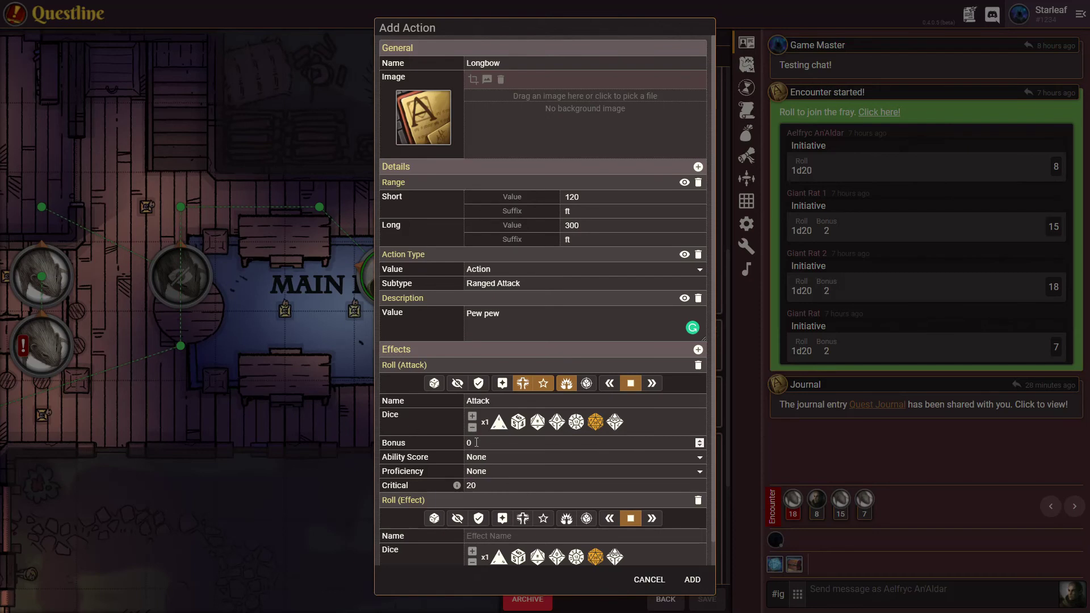
{"action": "left_click_drag", "start_coordinate": [476, 443], "coordinate": [466, 442]}
{"action": "left_click", "coordinate": [497, 458]}
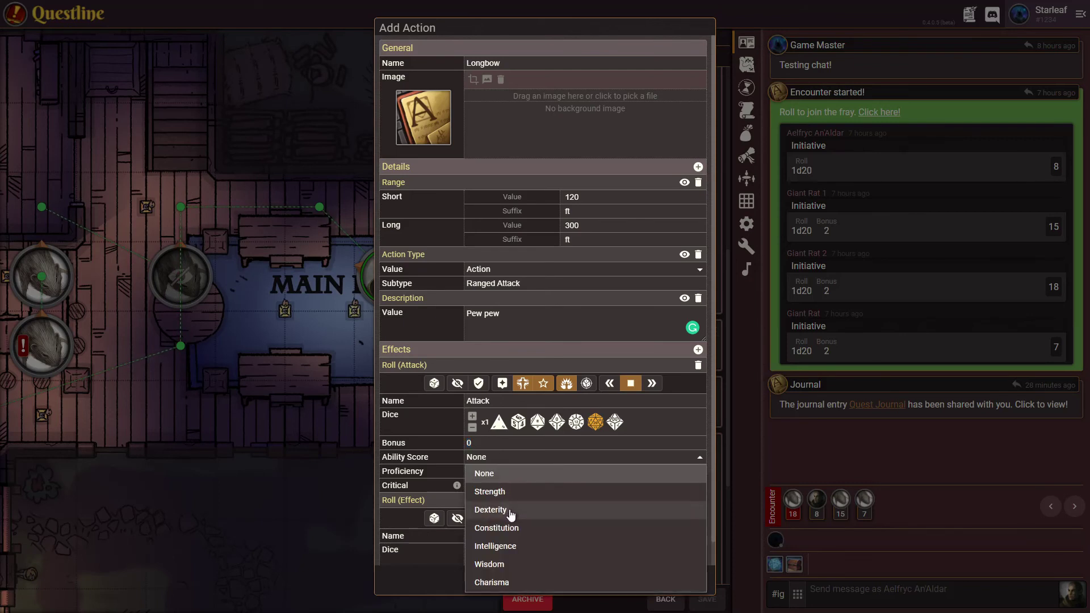
{"action": "left_click", "coordinate": [511, 512]}
{"action": "left_click", "coordinate": [492, 472]}
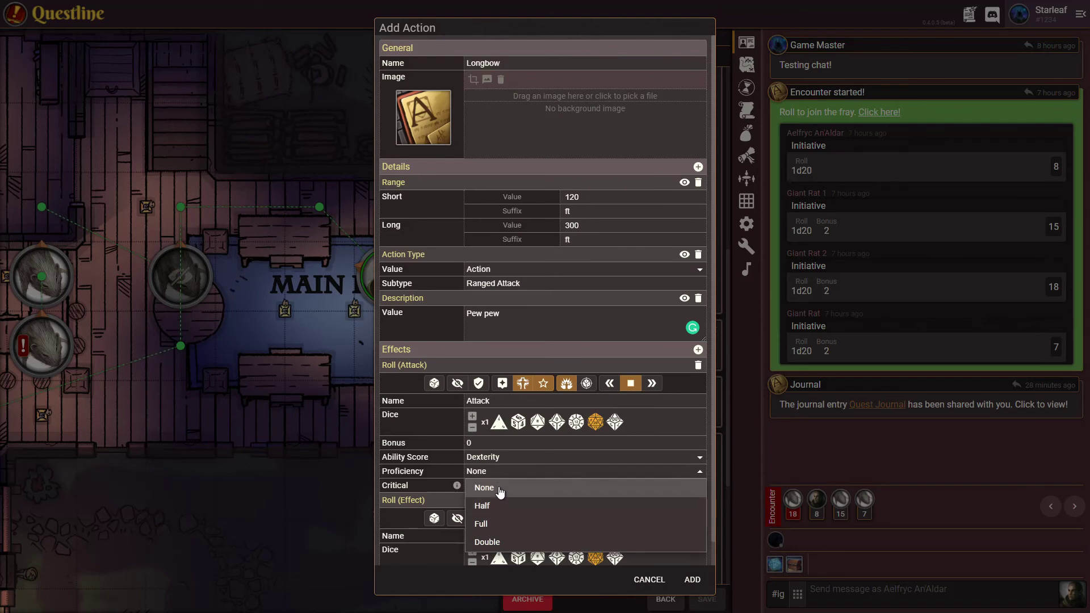
{"action": "left_click", "coordinate": [518, 524]}
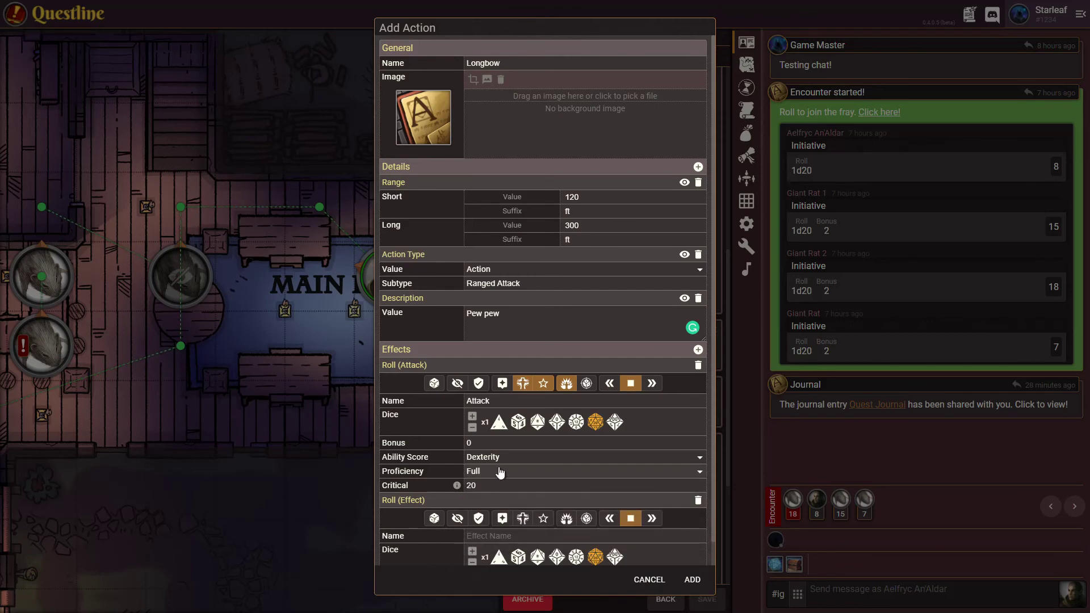
Name the second roll Damage and enable its damage type and ability score options.
{"action": "scroll", "coordinate": [500, 477], "scroll_direction": "down", "scroll_amount": 1}
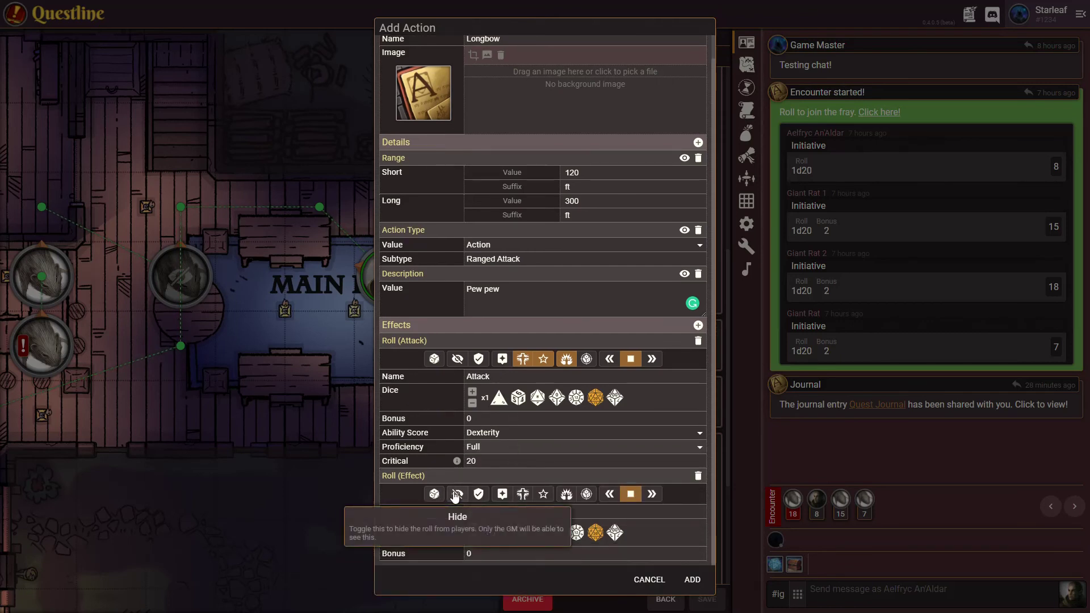
{"action": "left_click", "coordinate": [493, 512]}
{"action": "type", "text": "Damage"}
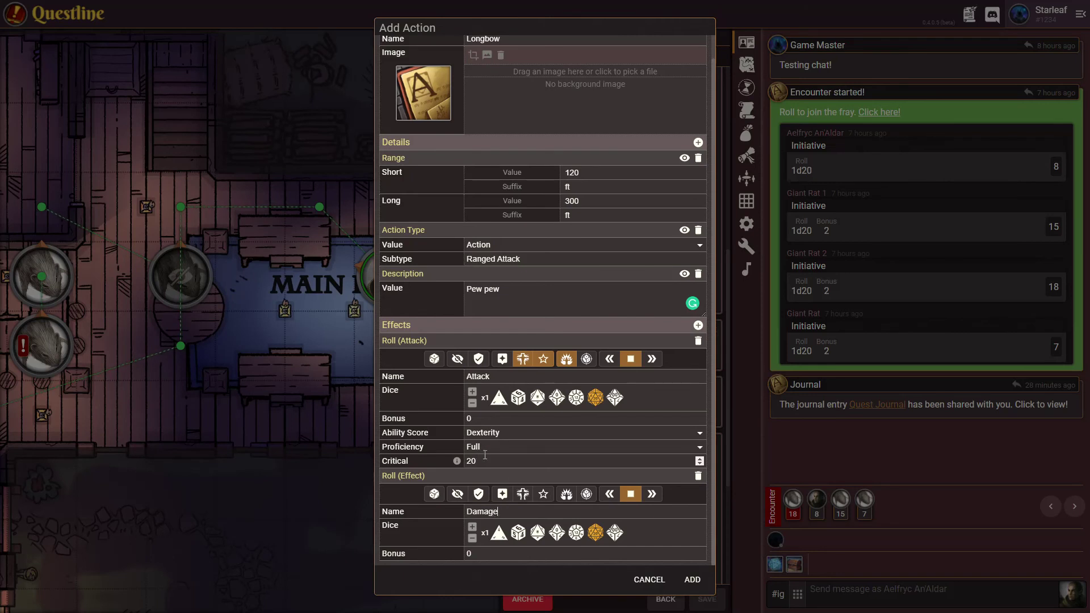
{"action": "left_click", "coordinate": [507, 495]}
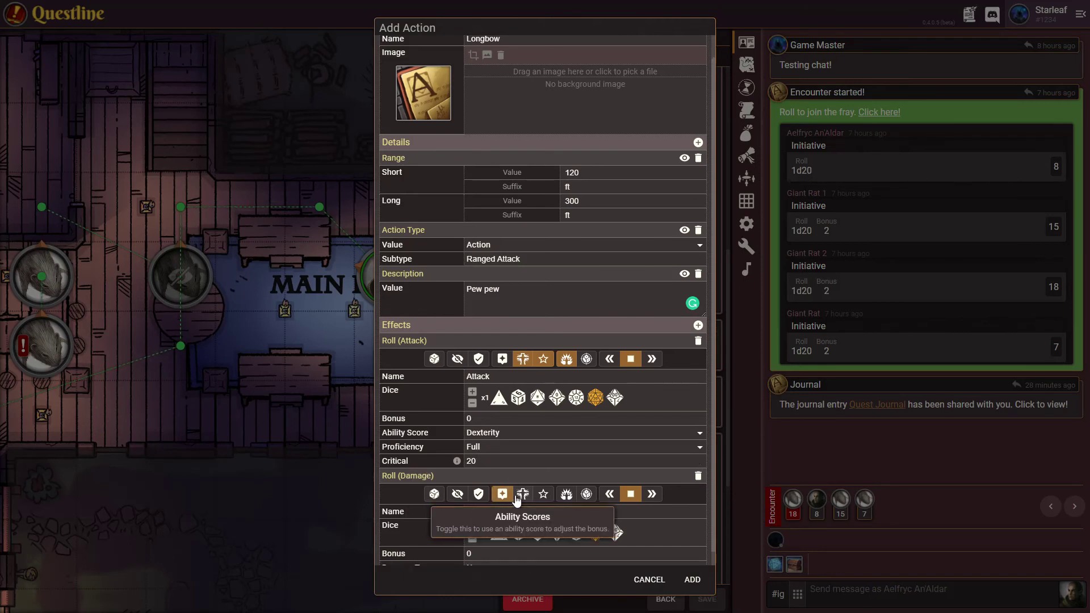
{"action": "left_click", "coordinate": [522, 495]}
{"action": "scroll", "coordinate": [531, 472], "scroll_direction": "down", "scroll_amount": 1}
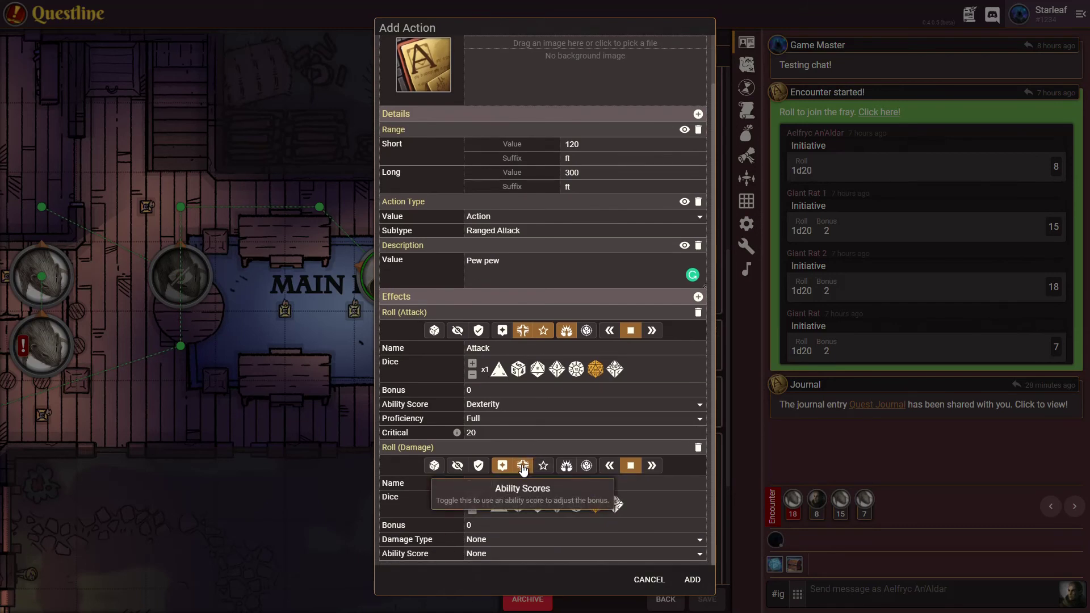
Set the Damage roll to Piercing with Dexterity, make it the critical target and have it roll a d8.
{"action": "left_click", "coordinate": [512, 542]}
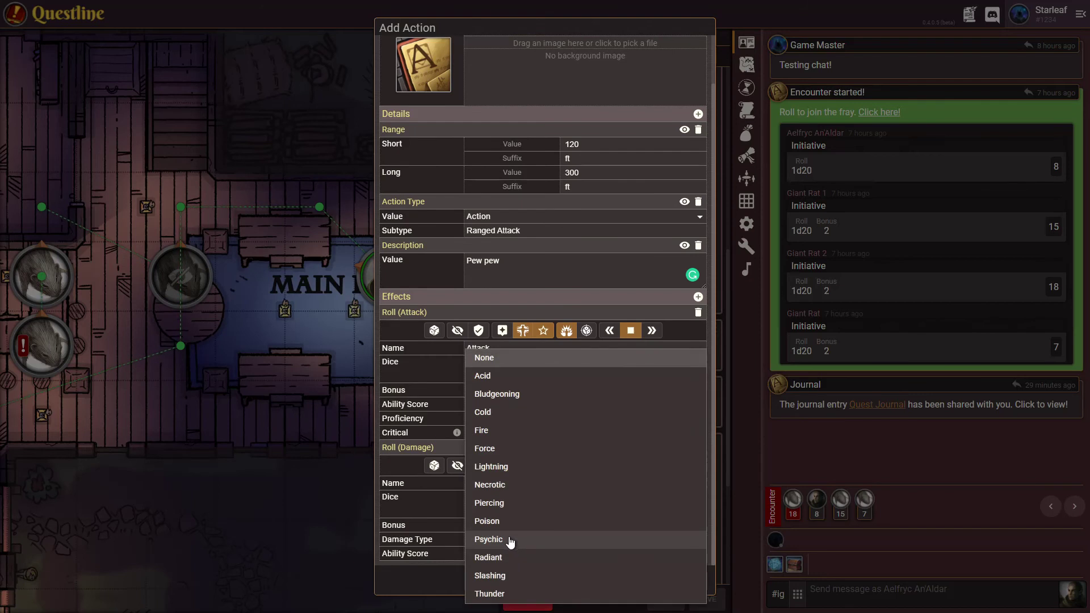
{"action": "left_click", "coordinate": [508, 507]}
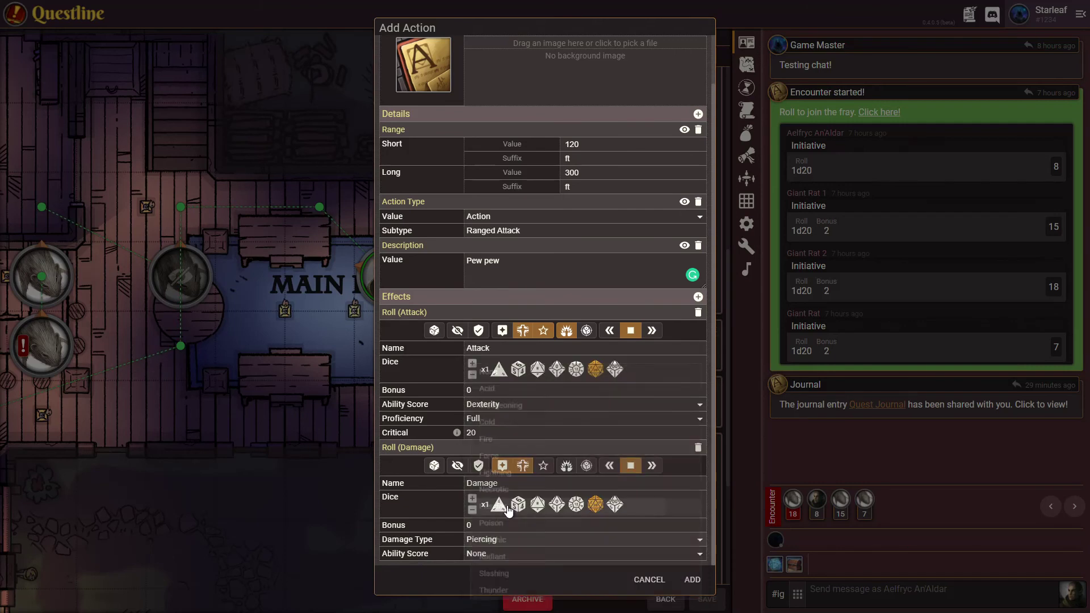
{"action": "left_click", "coordinate": [503, 557]}
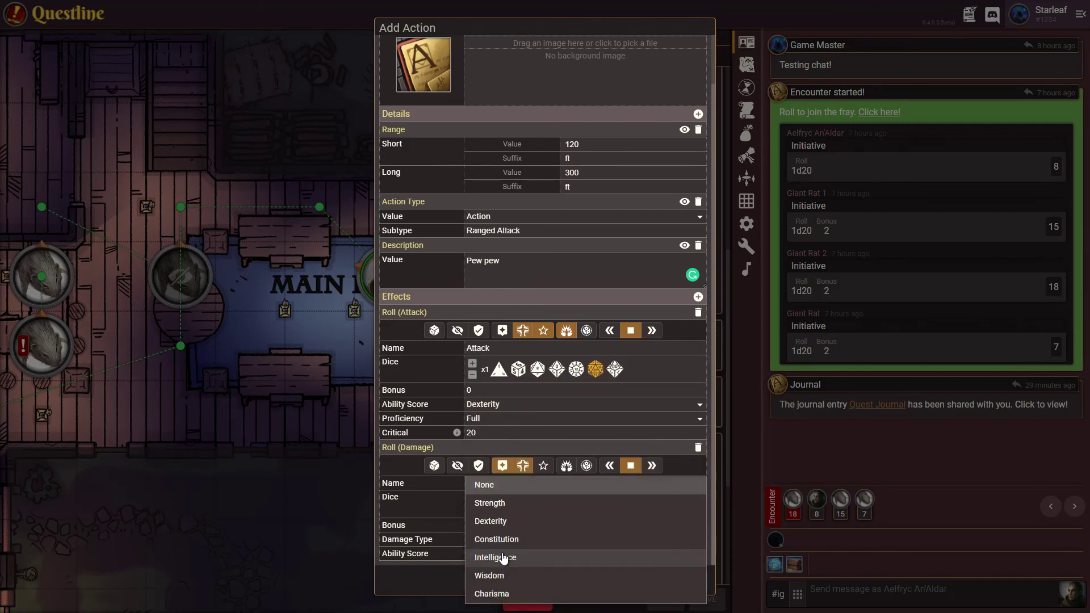
{"action": "left_click", "coordinate": [505, 523]}
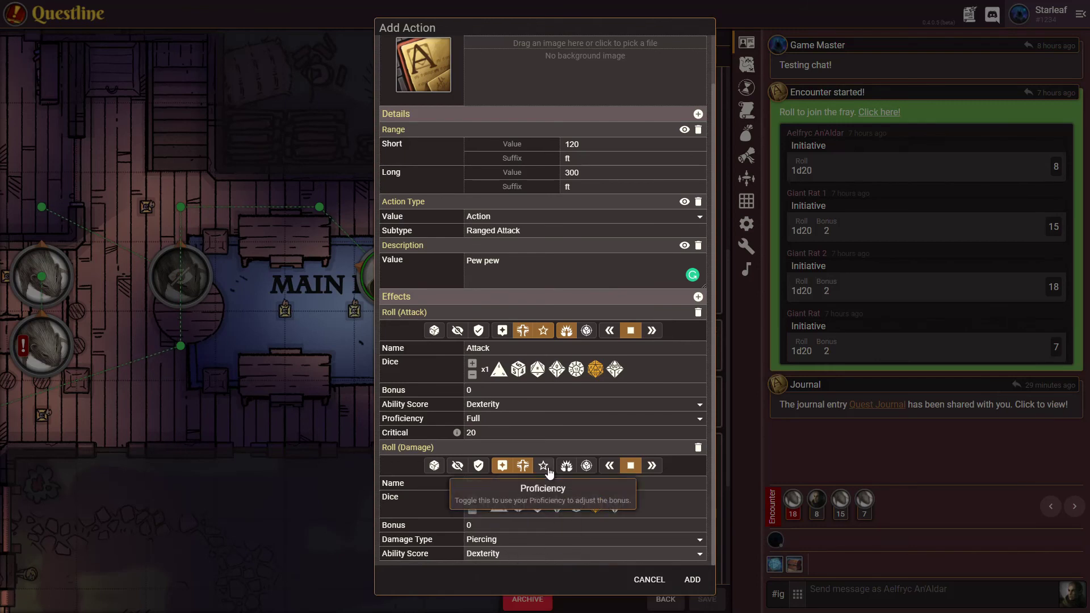
{"action": "left_click", "coordinate": [587, 466]}
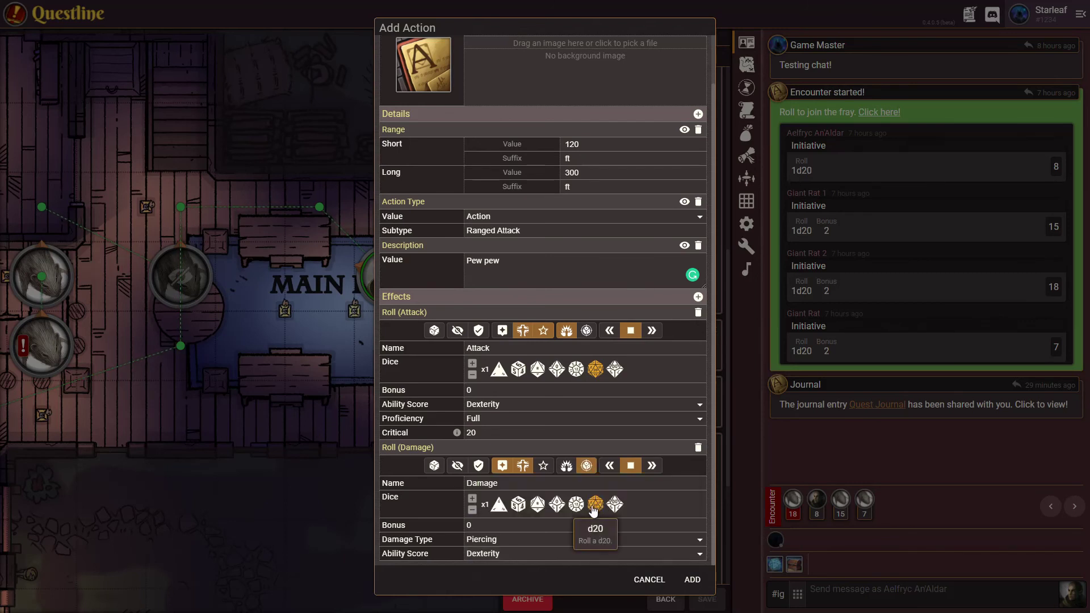
{"action": "left_click", "coordinate": [538, 505]}
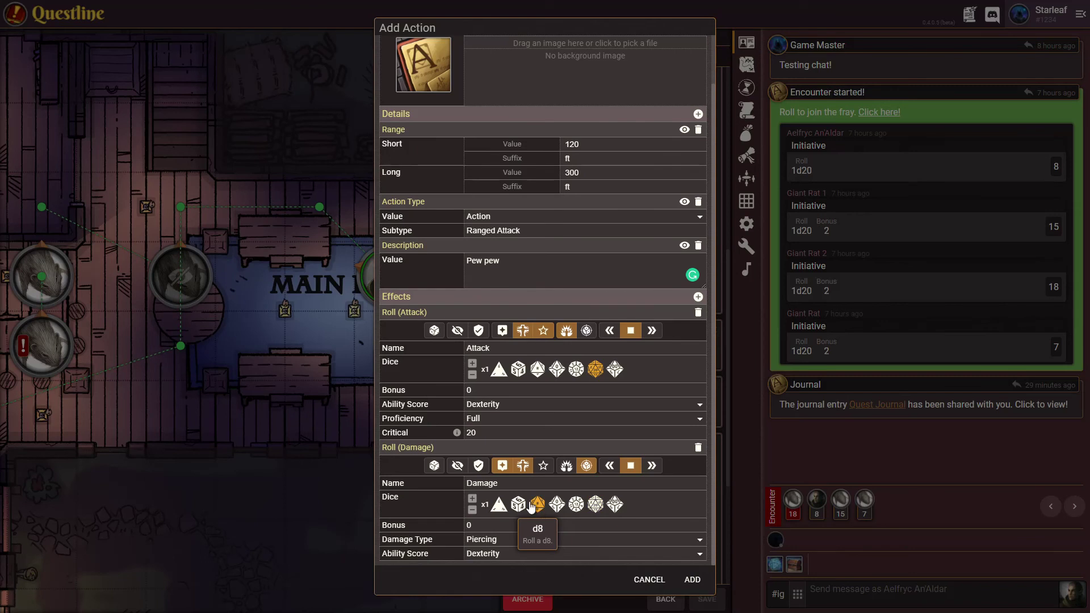
Use the glowing blue arrow picture as the Longbow action's image.
{"action": "scroll", "coordinate": [511, 324], "scroll_direction": "up", "scroll_amount": 1}
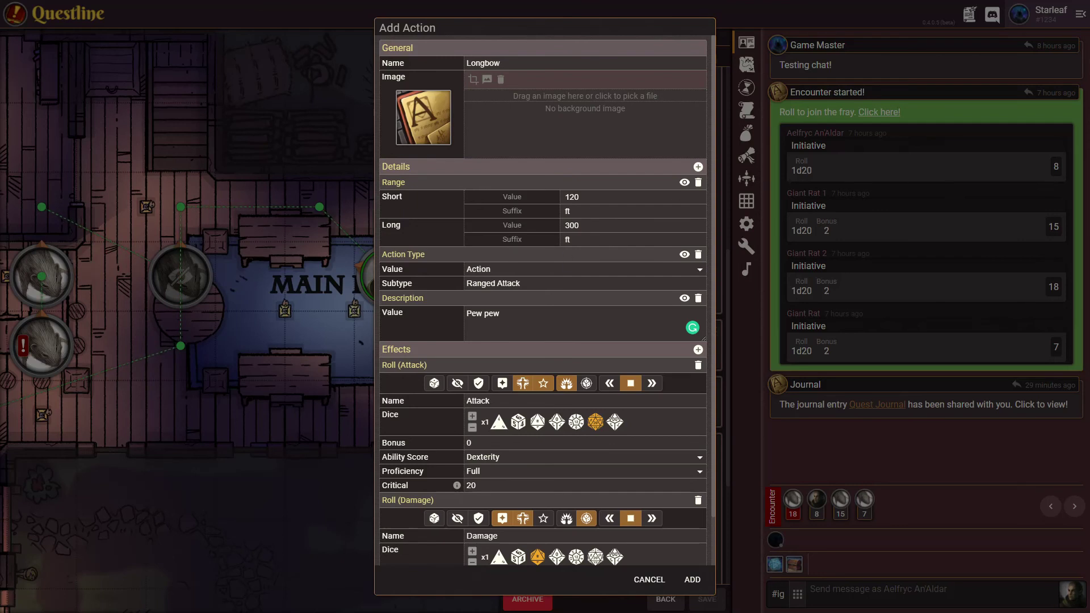
{"action": "left_click_drag", "start_coordinate": [826, 167], "coordinate": [590, 106]}
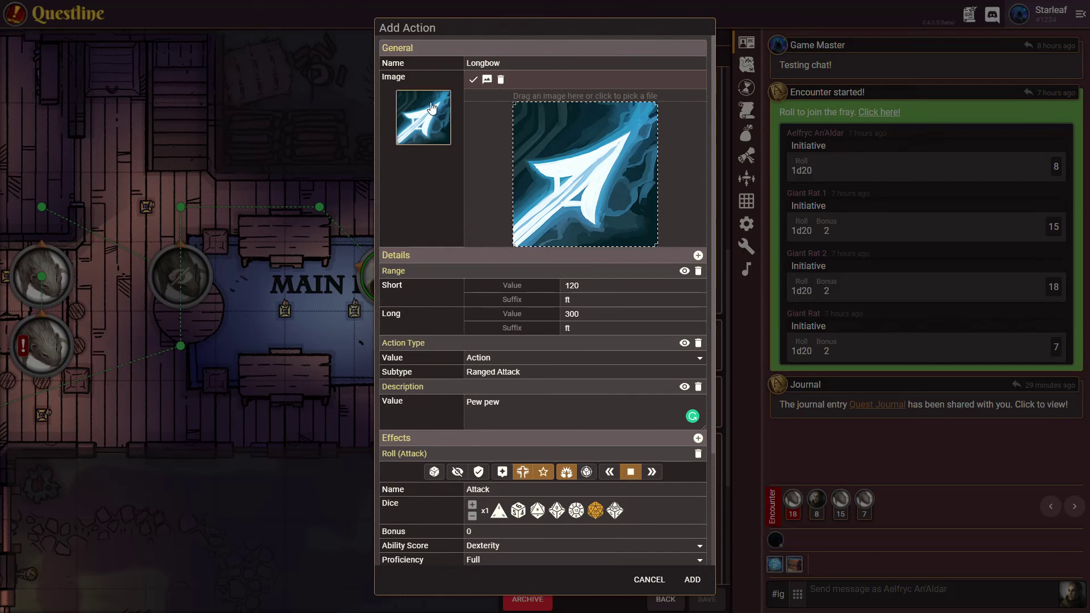
Accept the arrow image crop, then add the completed Longbow action to the character sheet and save it.
{"action": "left_click", "coordinate": [474, 80]}
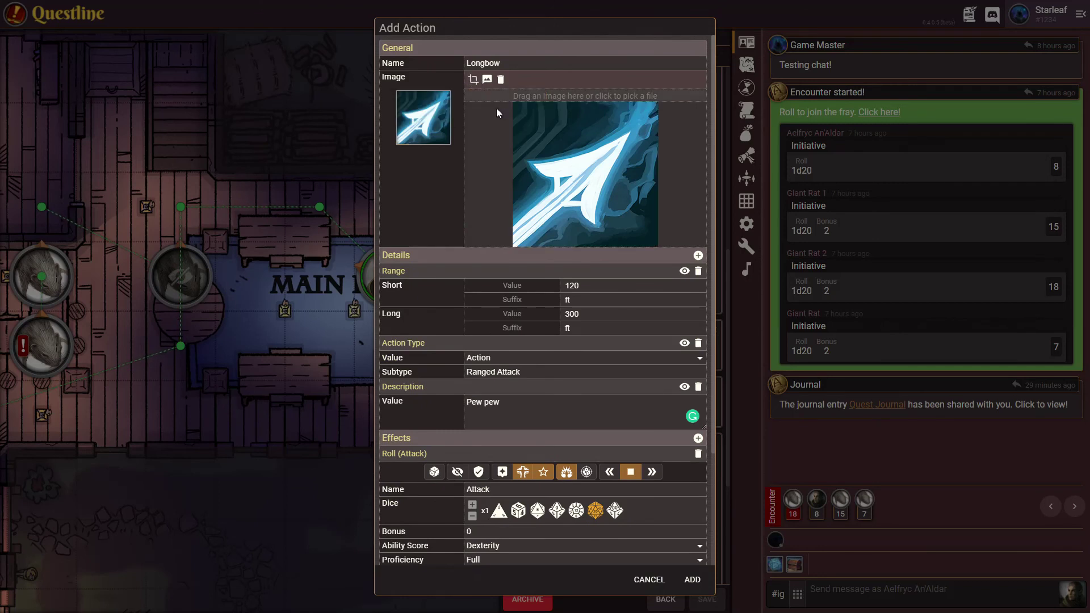
{"action": "left_click", "coordinate": [693, 579]}
{"action": "left_click", "coordinate": [700, 596]}
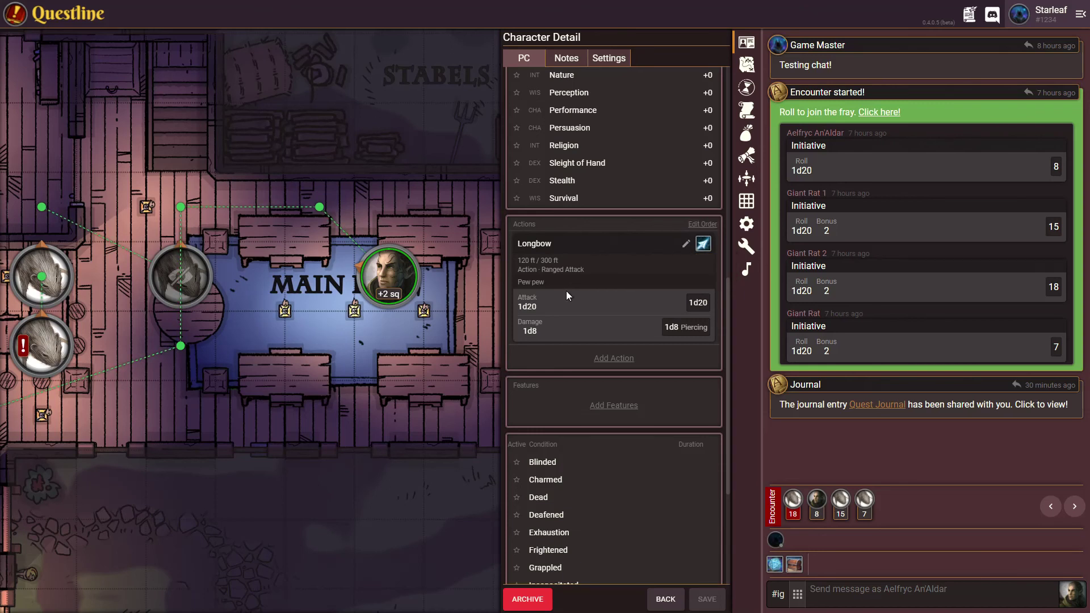
Try out reordering the Longbow action in the actions list and finish editing the order.
{"action": "left_click", "coordinate": [706, 227]}
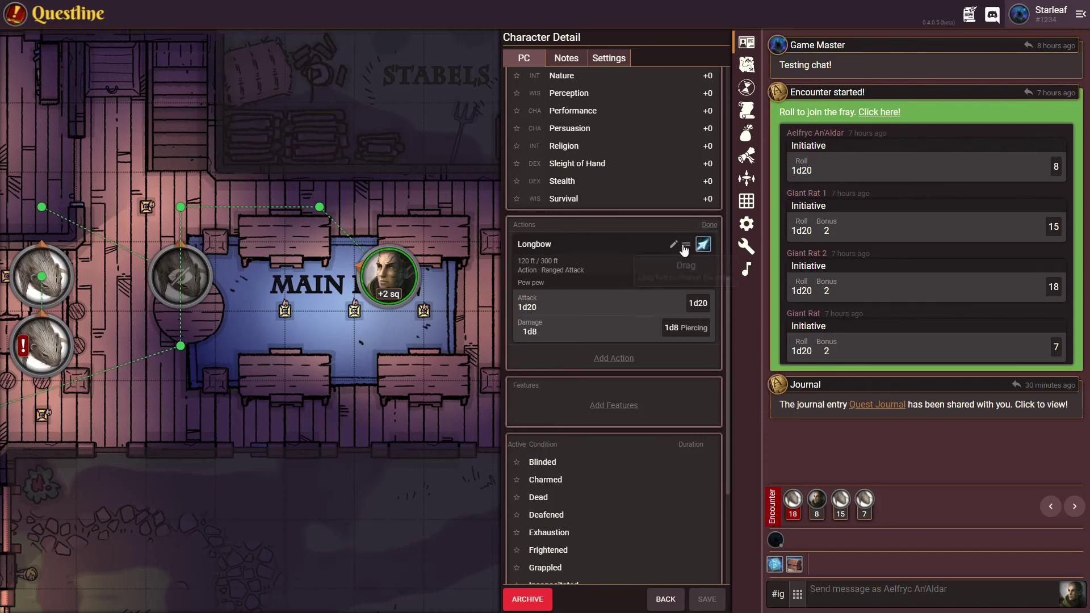
{"action": "mouse_move", "coordinate": [686, 244]}
{"action": "left_mouse_down"}
{"action": "mouse_move", "coordinate": [674, 243]}
{"action": "mouse_move", "coordinate": [699, 238]}
{"action": "left_mouse_up"}
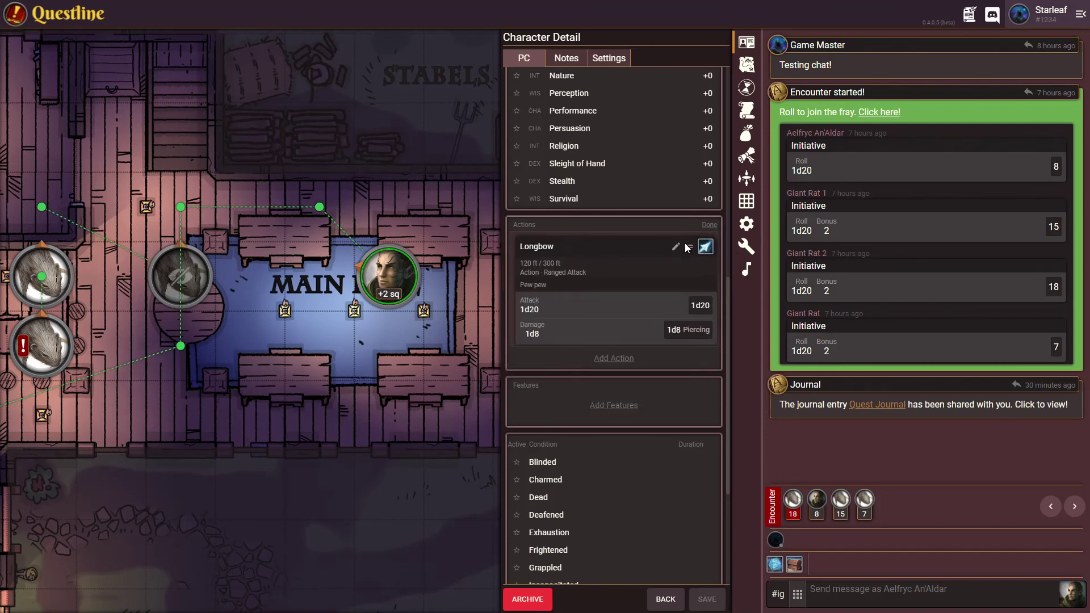
{"action": "left_click", "coordinate": [709, 225]}
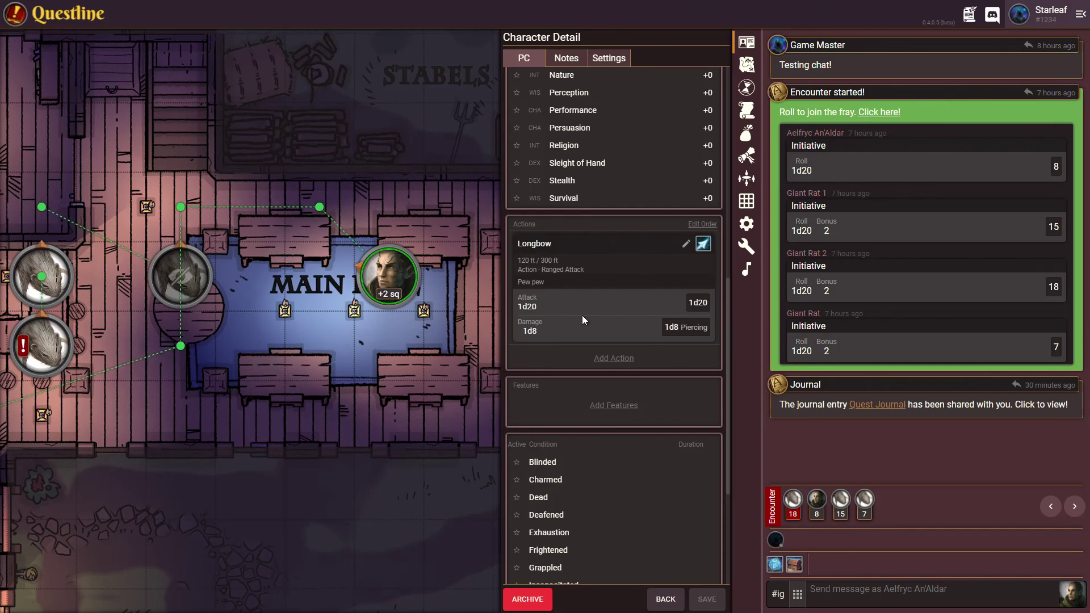
Set the character's Dexterity score to 18 and the proficiency bonus to 2.
{"action": "scroll", "coordinate": [581, 315], "scroll_direction": "up", "scroll_amount": 8}
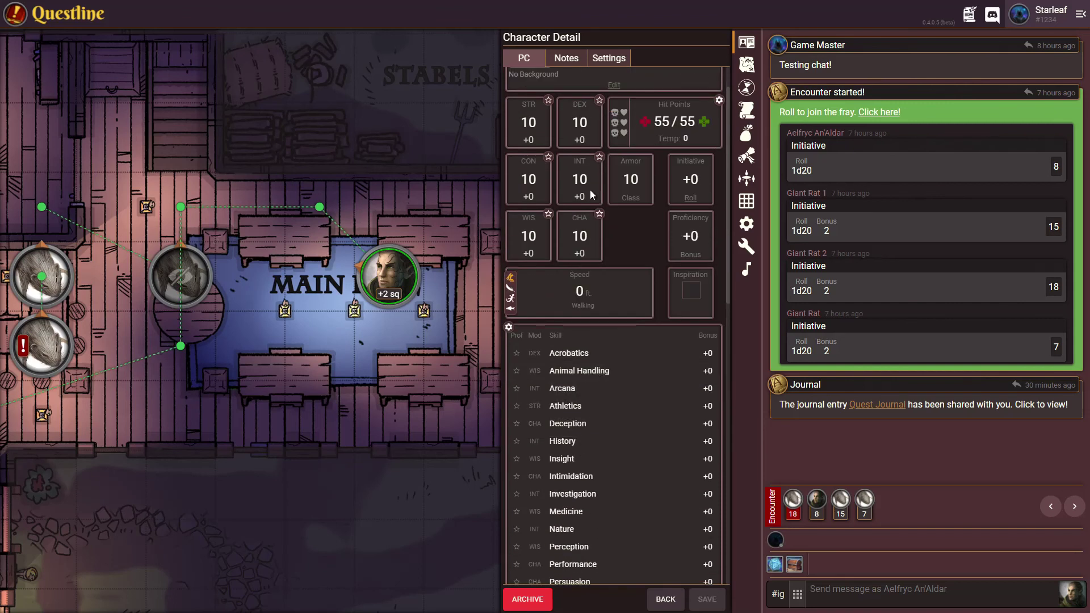
{"action": "left_click", "coordinate": [580, 123]}
{"action": "type", "text": "18"}
{"action": "key", "text": "Return"}
{"action": "left_click", "coordinate": [695, 238]}
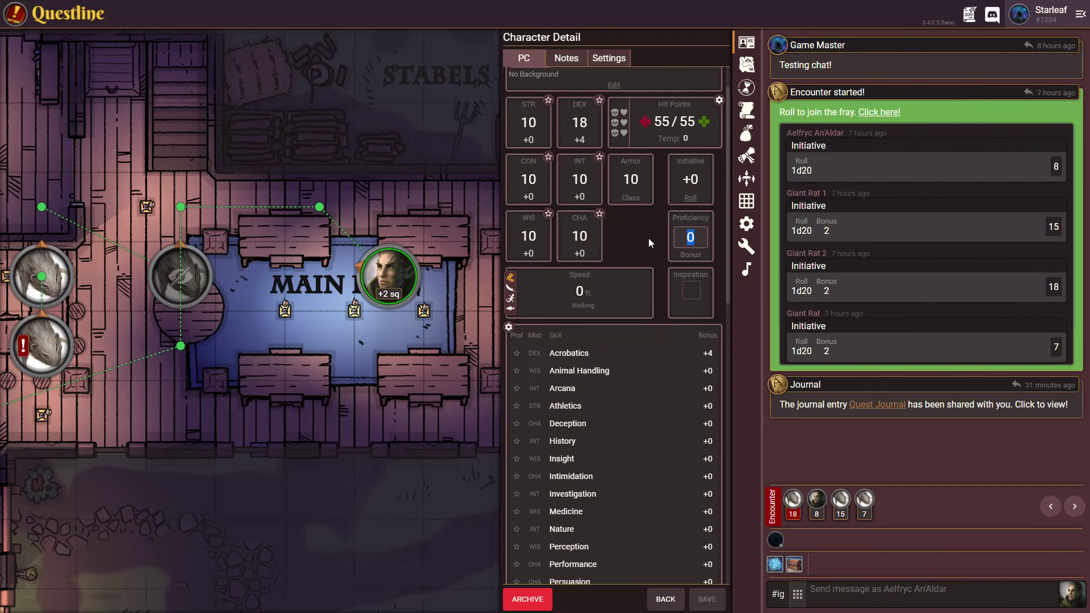
{"action": "type", "text": "2"}
{"action": "left_click", "coordinate": [633, 236]}
Roll the whole Longbow action with a bonus of 1 on the Attack roll and inspect the attack result in chat.
{"action": "scroll", "coordinate": [625, 244], "scroll_direction": "down", "scroll_amount": 7}
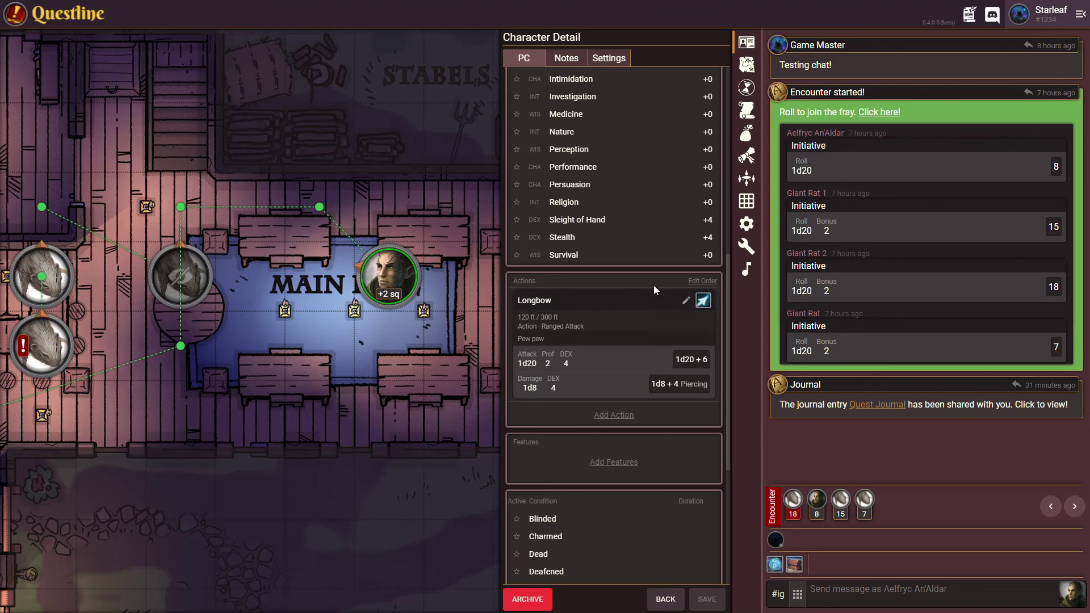
{"action": "scroll", "coordinate": [653, 284], "scroll_direction": "up", "scroll_amount": 8}
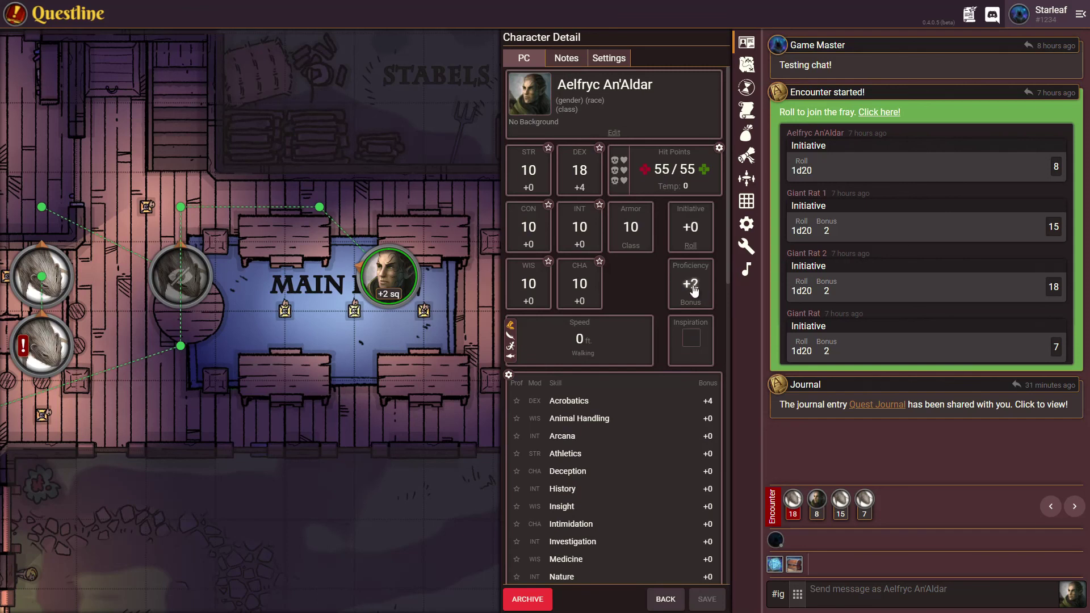
{"action": "scroll", "coordinate": [630, 230], "scroll_direction": "down", "scroll_amount": 8}
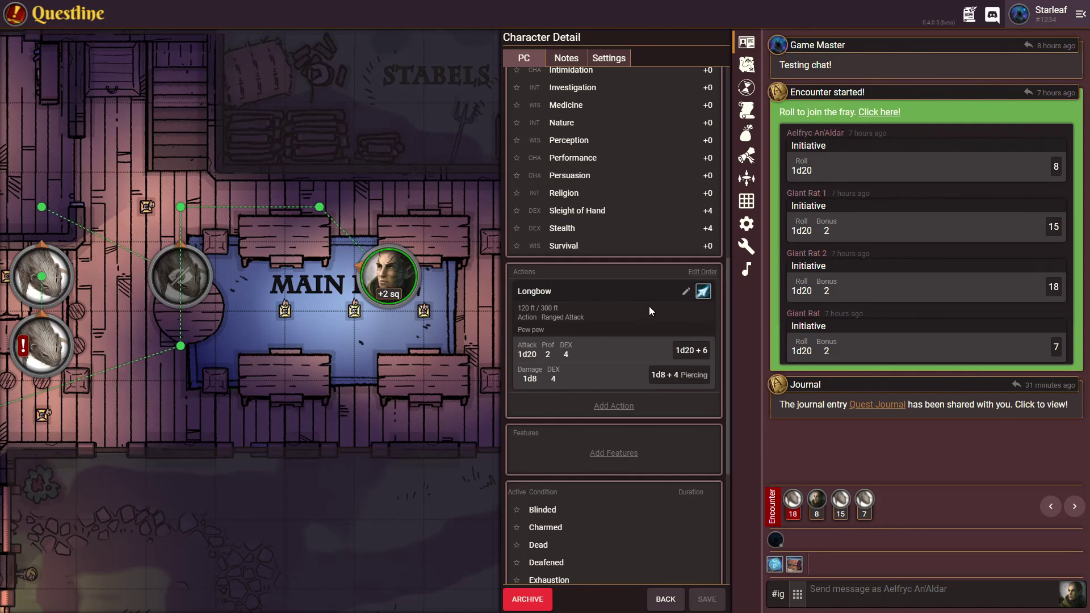
{"action": "left_click", "coordinate": [703, 292]}
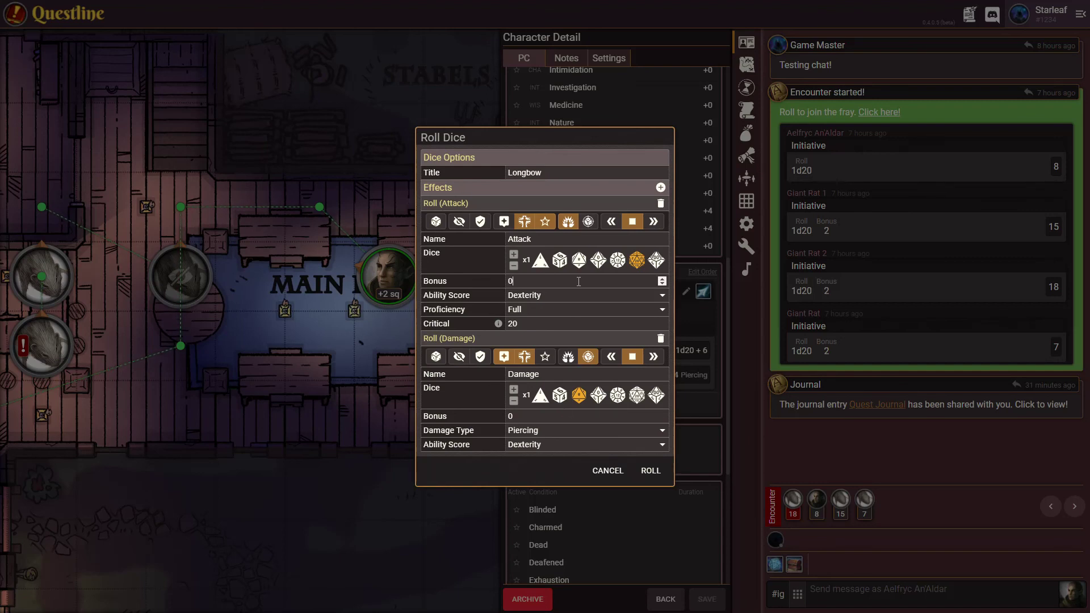
{"action": "left_click", "coordinate": [627, 285]}
{"action": "left_click", "coordinate": [651, 471]}
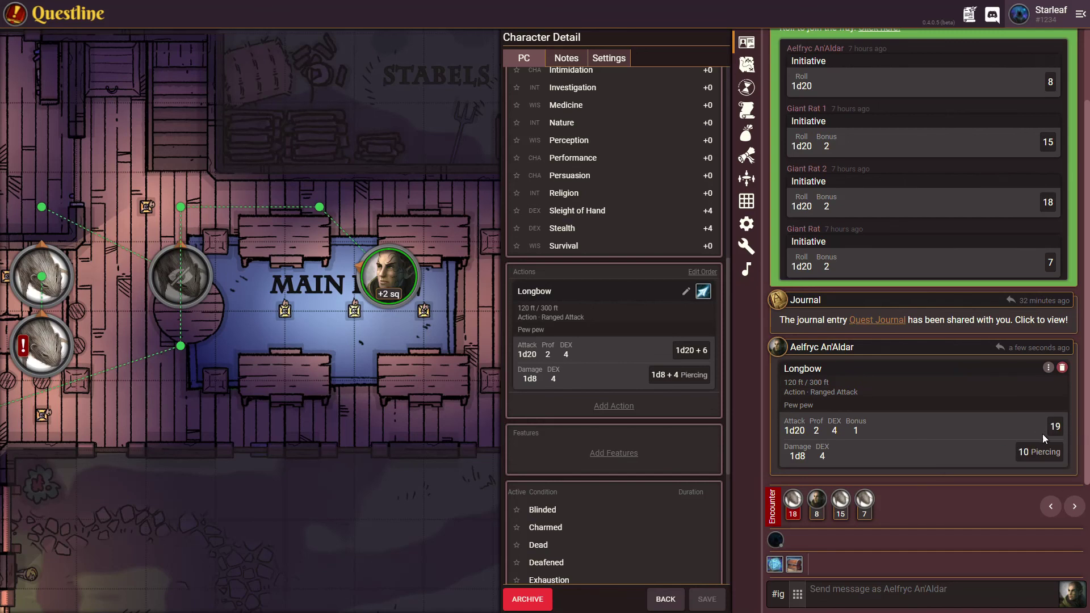
{"action": "mouse_move", "coordinate": [1041, 431]}
View the individual roll options for the Longbow's Attack and its Damage, closing each without rolling.
{"action": "left_click", "coordinate": [687, 350]}
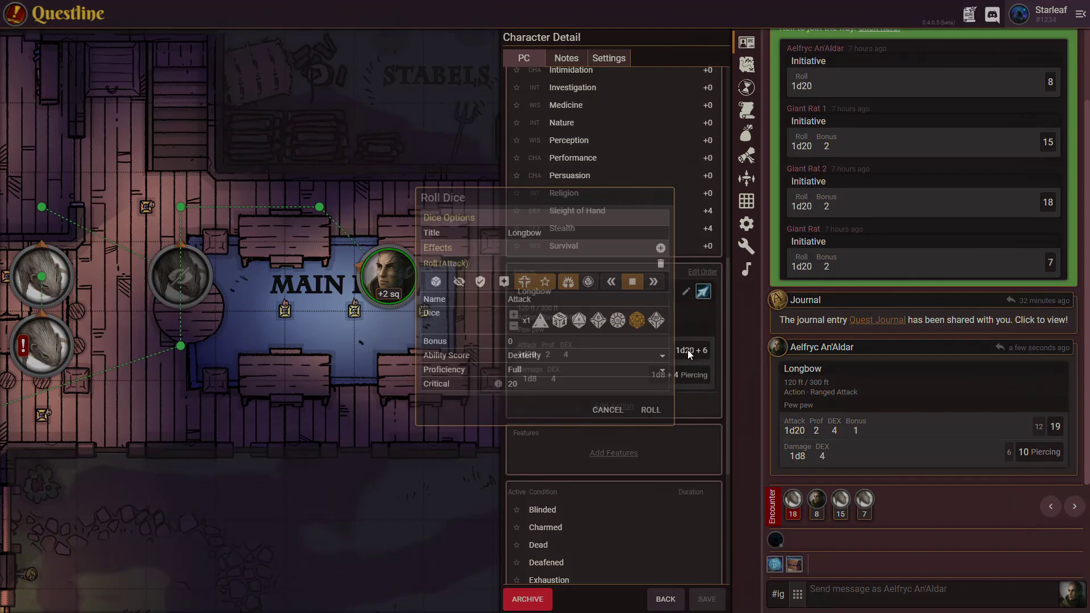
{"action": "left_click", "coordinate": [608, 410]}
{"action": "left_click", "coordinate": [676, 376]}
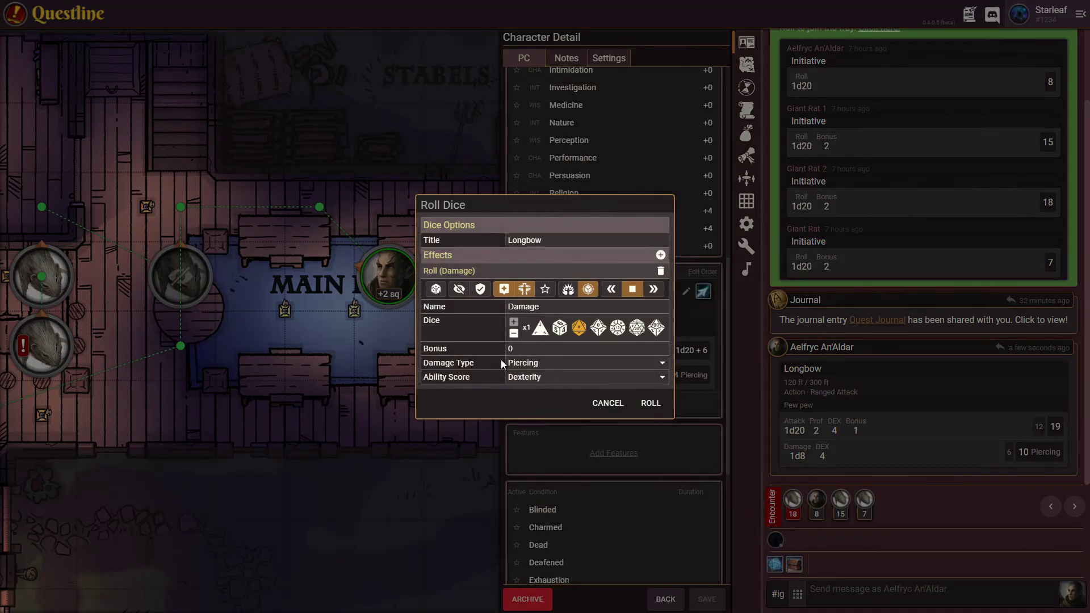
{"action": "left_click", "coordinate": [606, 409]}
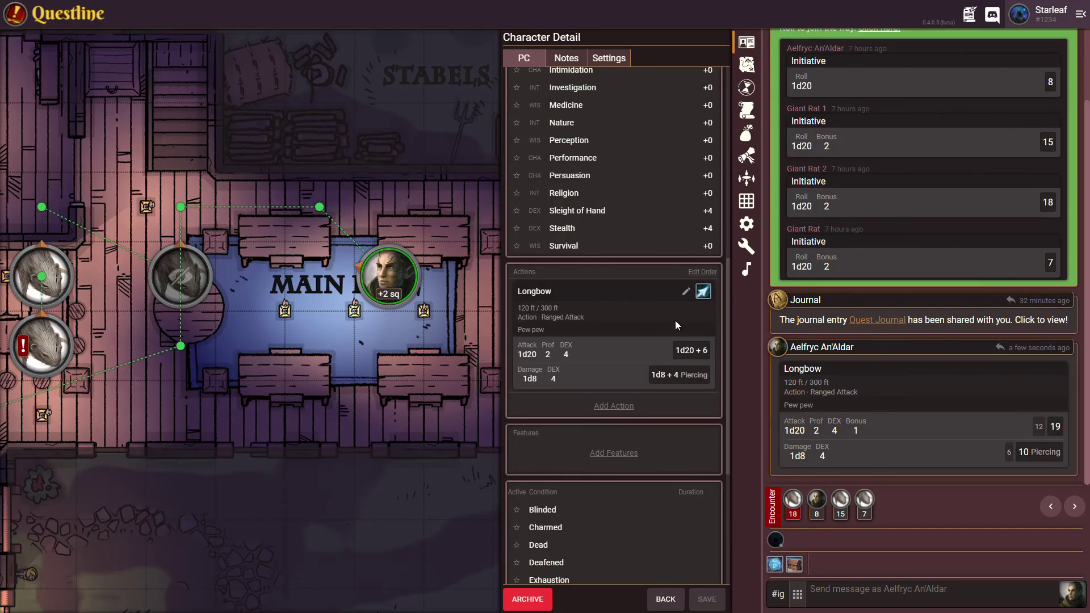
Add the Longbow action as a shortcut to the quick-access bar above the chat message field.
{"action": "left_click_drag", "start_coordinate": [703, 295], "coordinate": [827, 568]}
{"action": "mouse_move", "coordinate": [822, 568]}
{"action": "scroll", "coordinate": [660, 491], "scroll_direction": "up", "scroll_amount": 5}
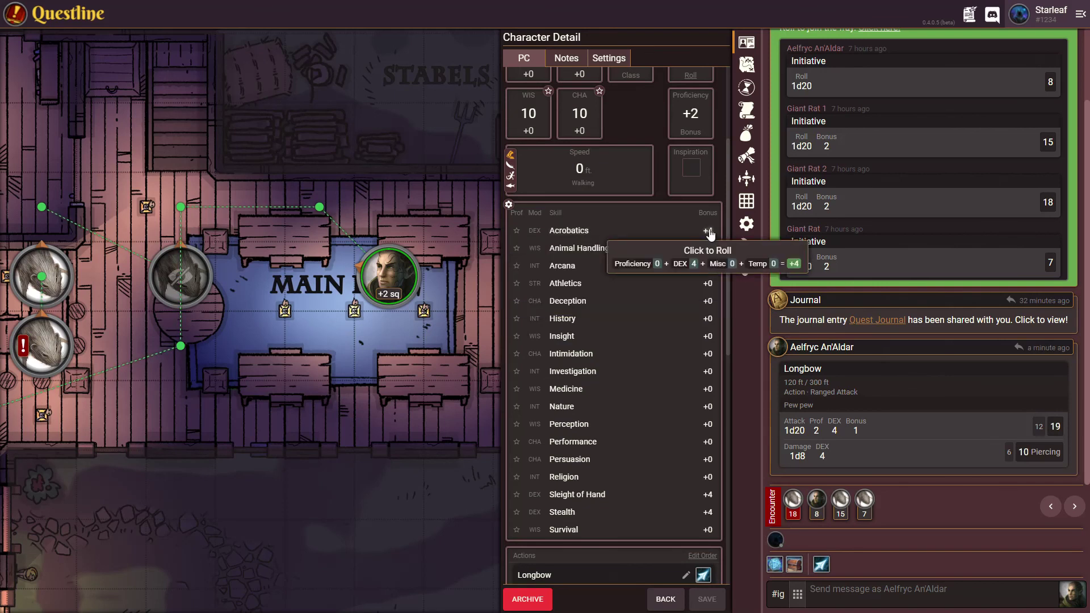
{"action": "scroll", "coordinate": [663, 243], "scroll_direction": "up", "scroll_amount": 3}
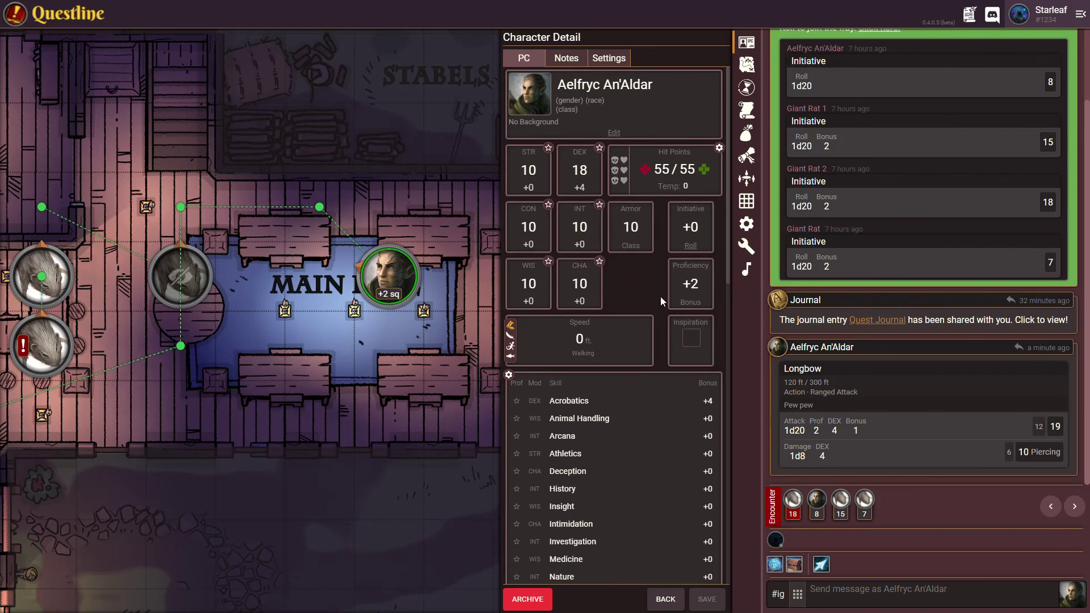
{"action": "scroll", "coordinate": [697, 389], "scroll_direction": "down", "scroll_amount": 1}
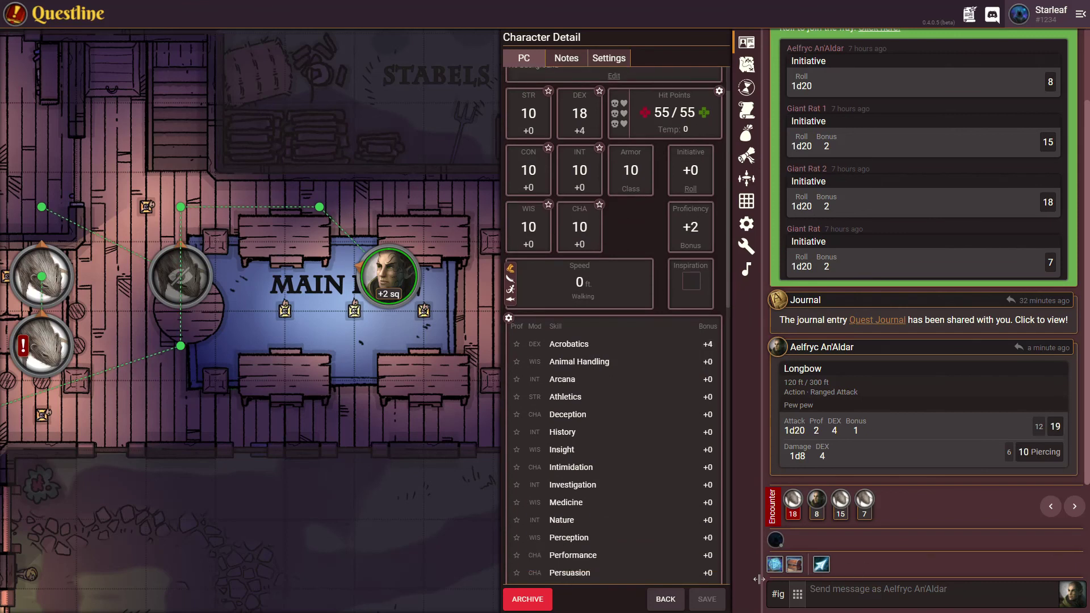
{"action": "scroll", "coordinate": [659, 438], "scroll_direction": "down", "scroll_amount": 2}
{"action": "mouse_move", "coordinate": [658, 432]}
{"action": "scroll", "coordinate": [641, 454], "scroll_direction": "down", "scroll_amount": 3}
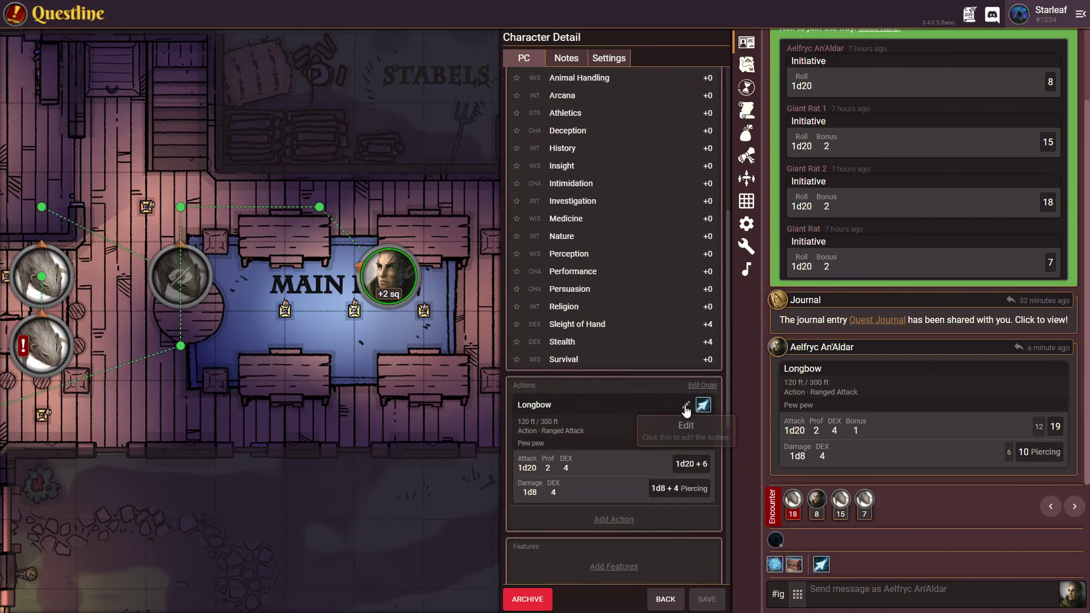